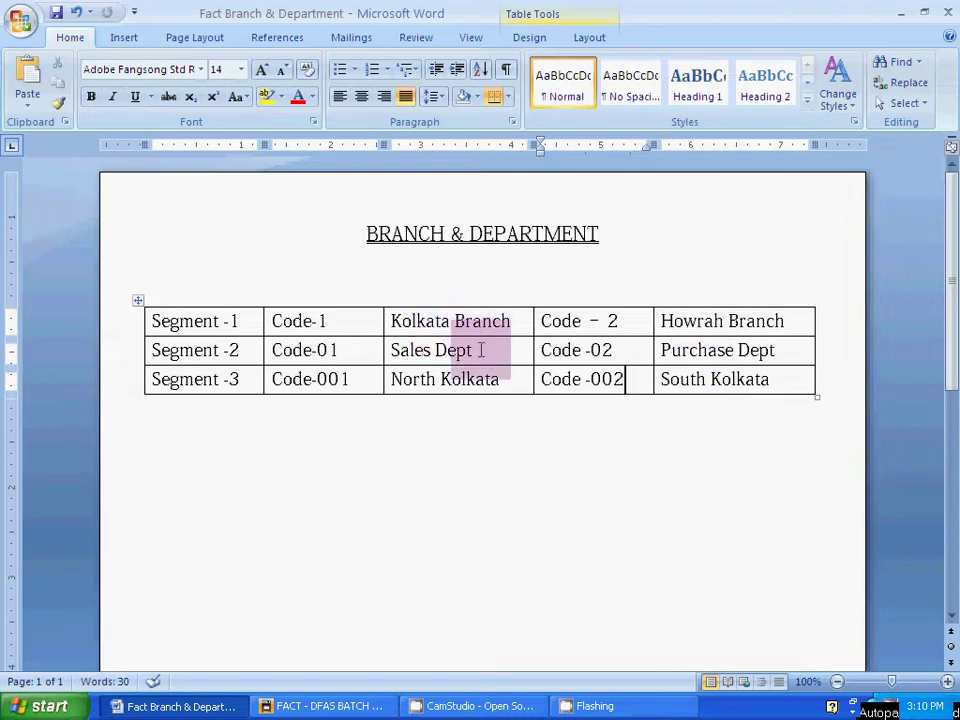
Step: Switch to FACT and open the Masters > Document Class > Codes form
key("alt+Tab")
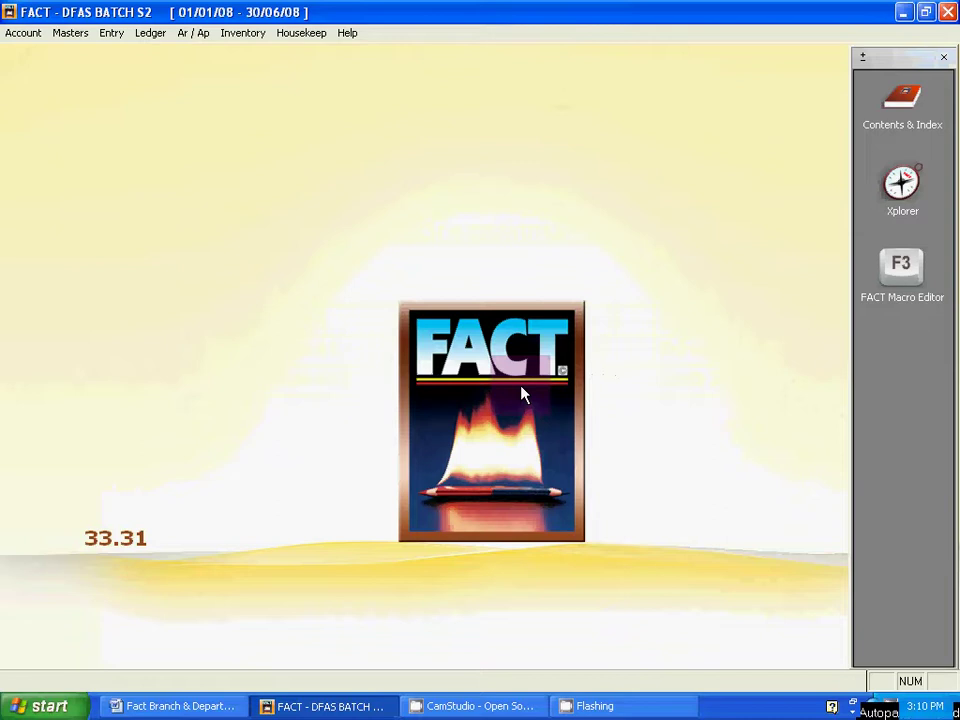
left_click(74, 36)
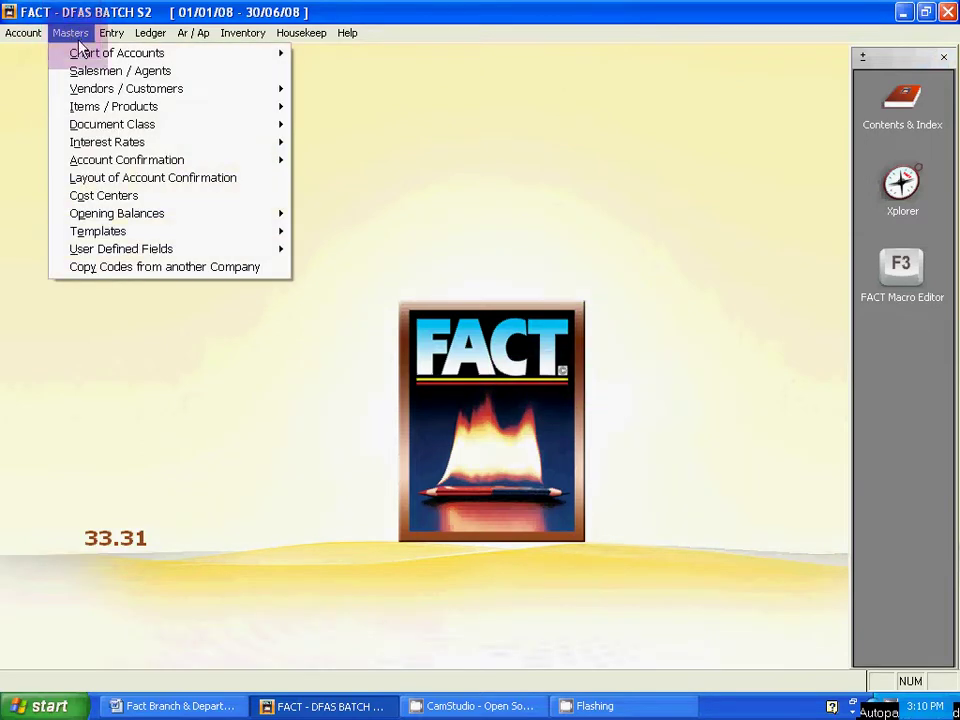
mouse_move(112, 124)
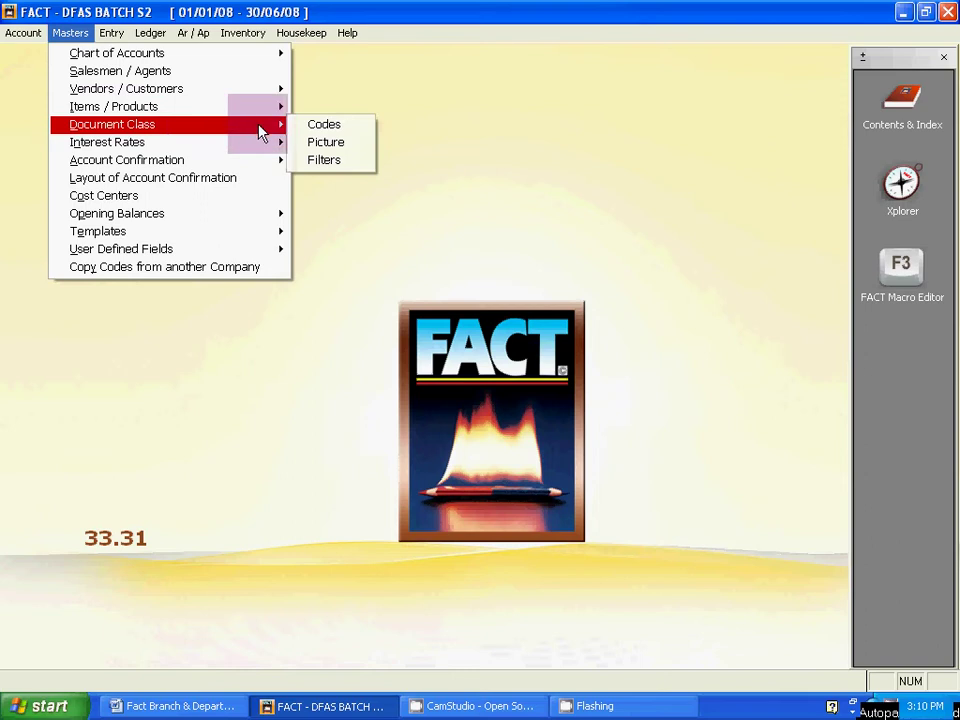
left_click(318, 124)
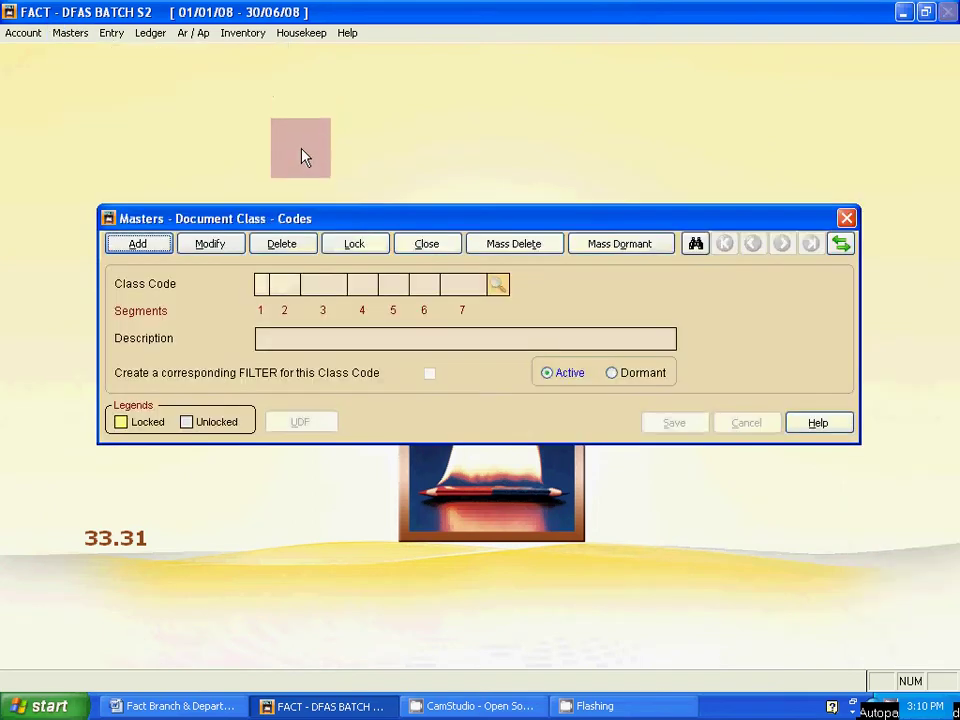
left_click(846, 218)
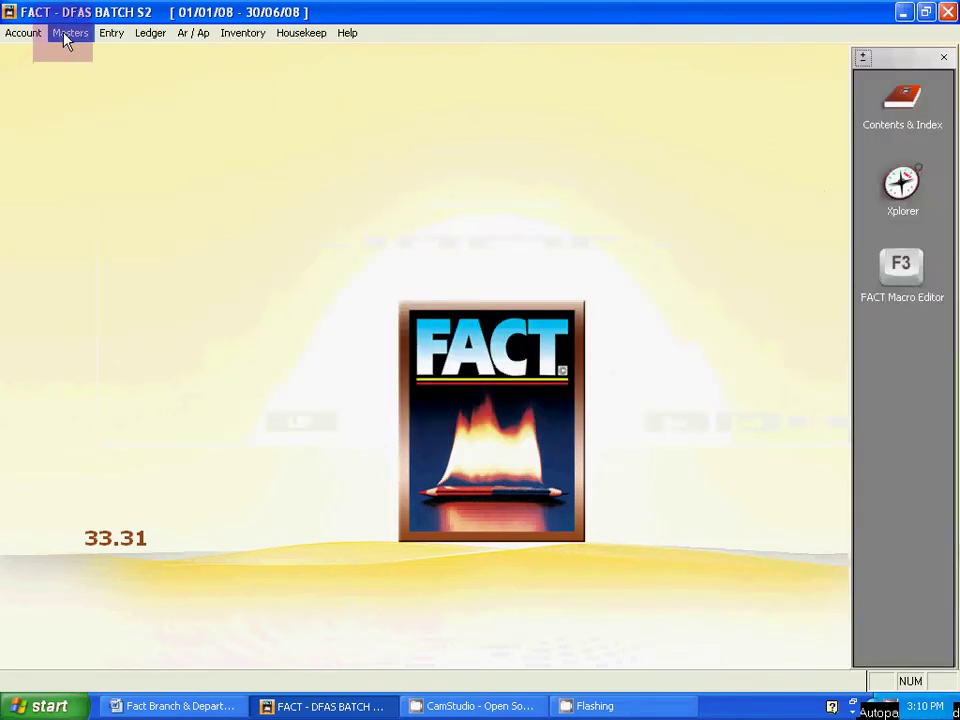
left_click(66, 36)
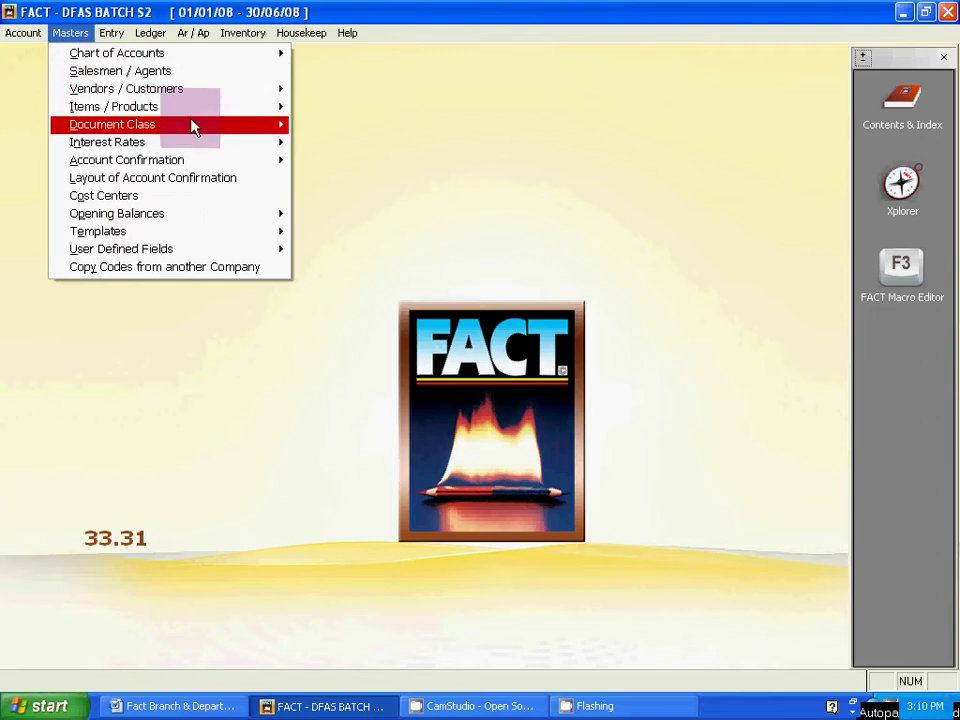
mouse_move(112, 124)
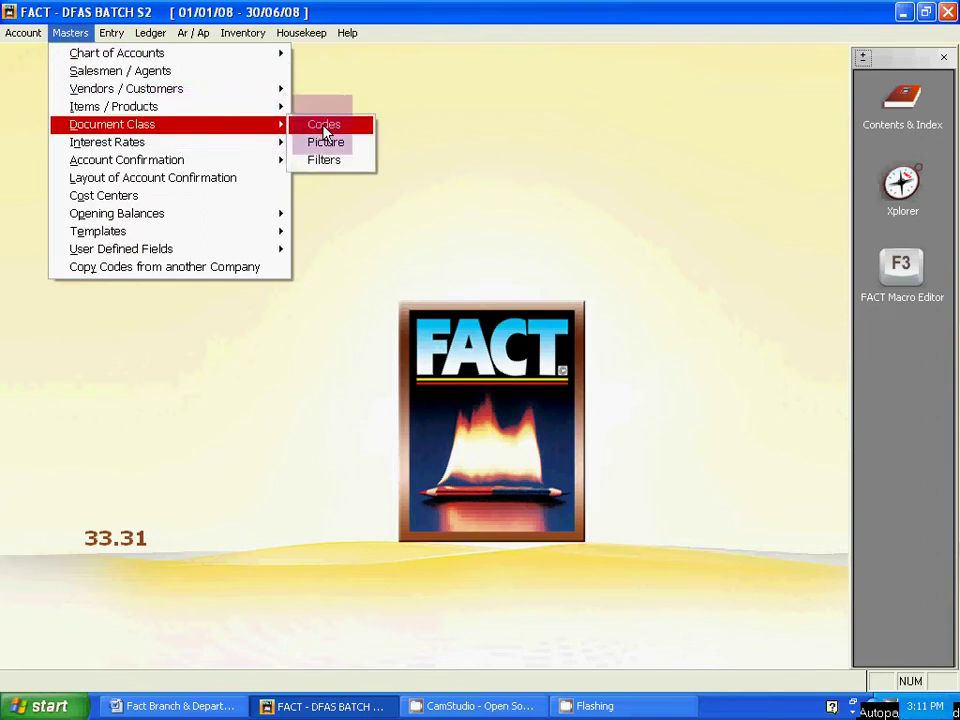
left_click(350, 131)
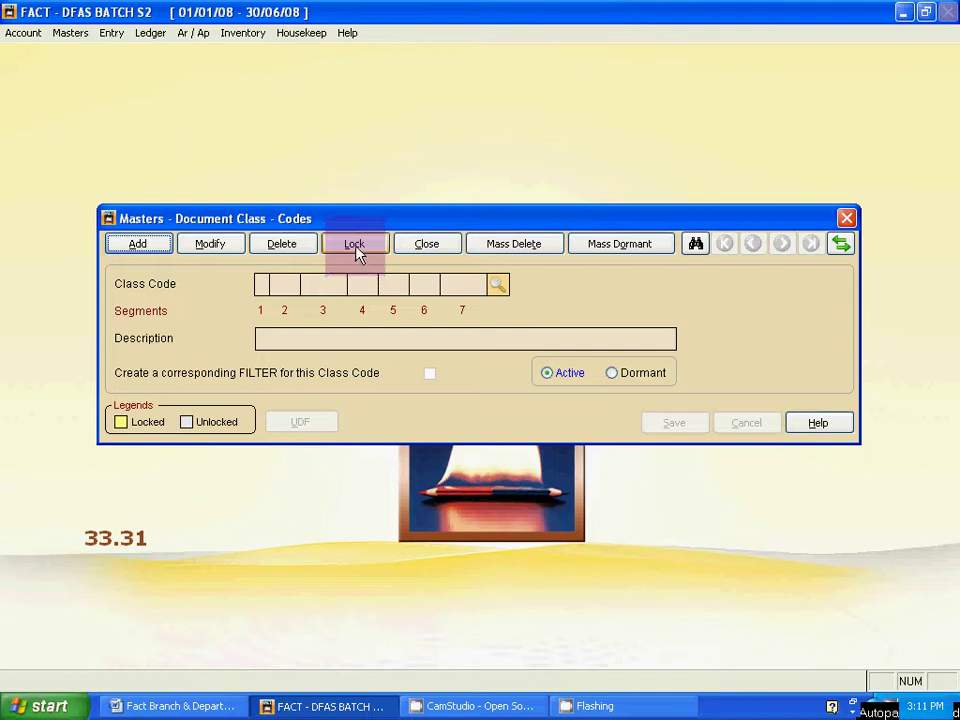
key("alt+Tab")
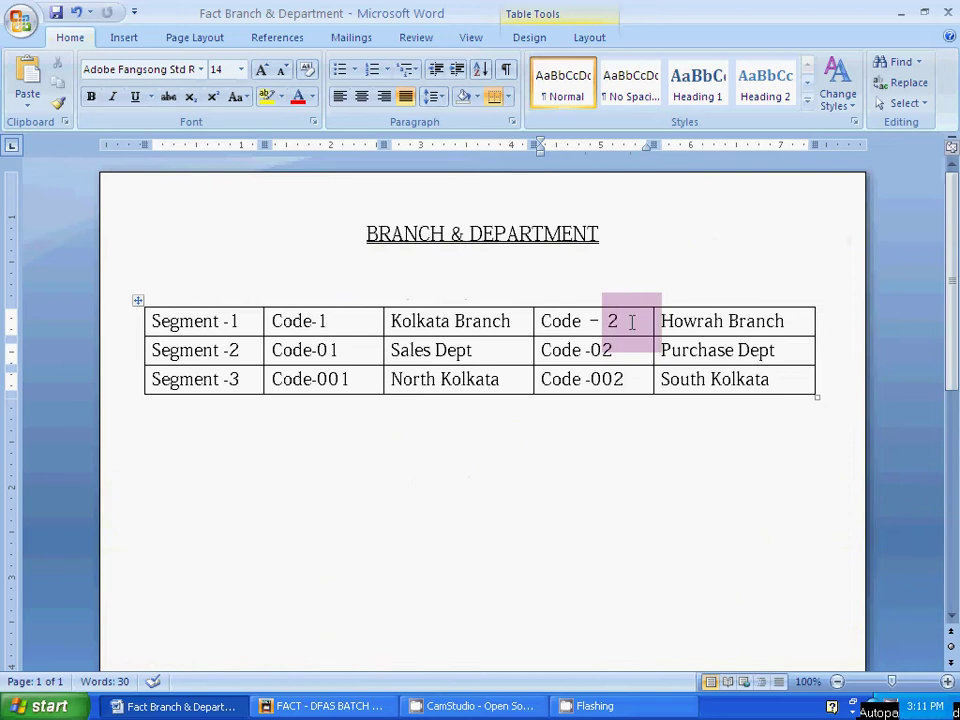
left_click_drag(156, 318, 222, 316)
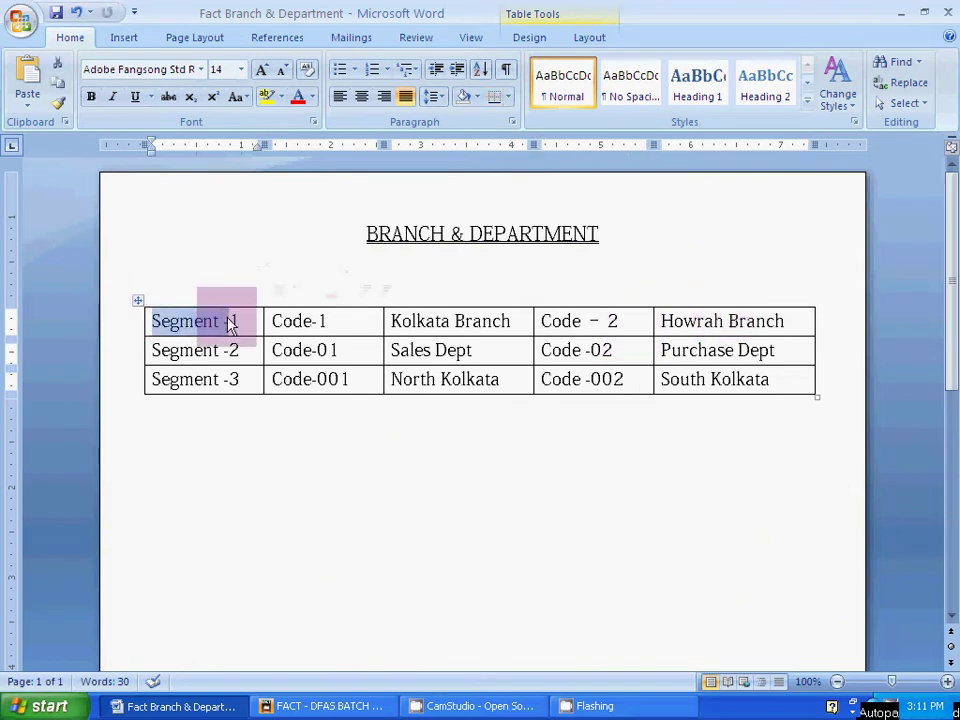
left_click_drag(384, 349, 733, 369)
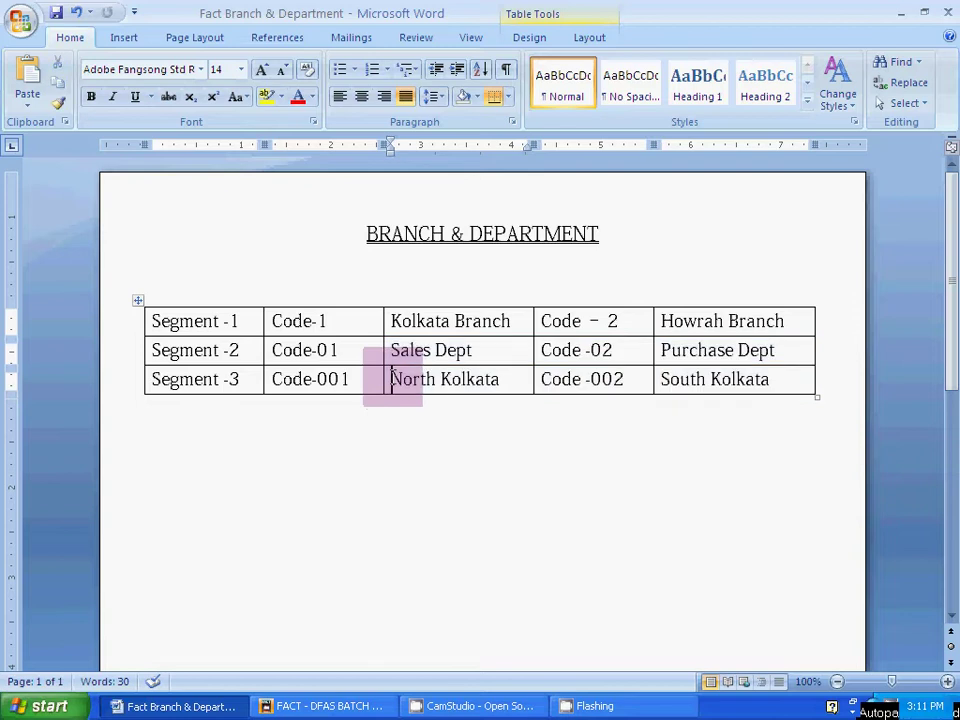
left_click_drag(398, 388, 698, 388)
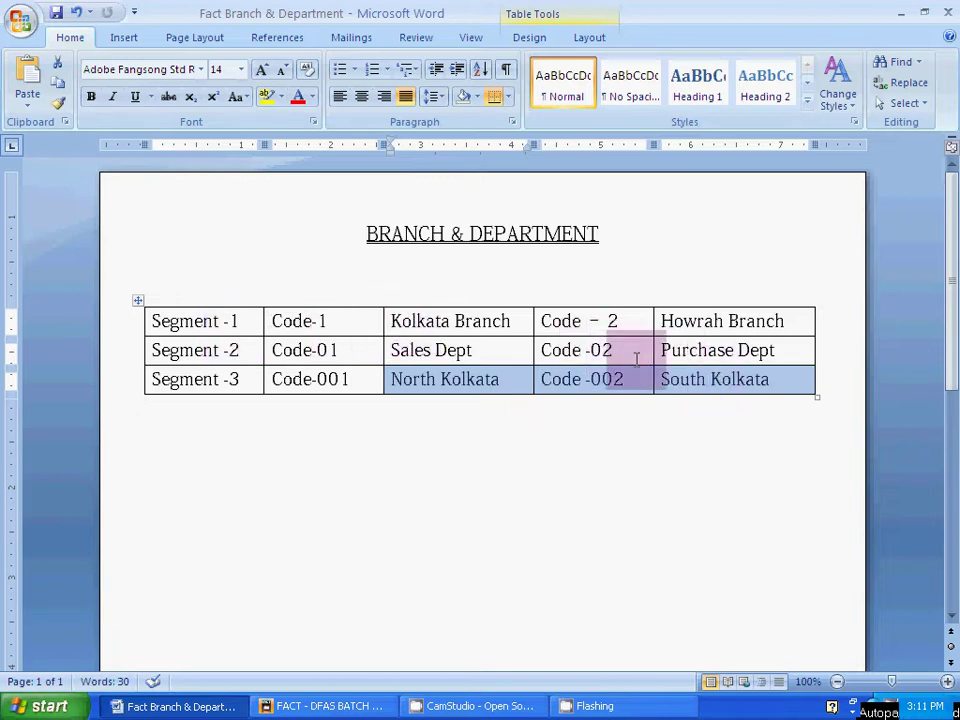
key("alt+Tab")
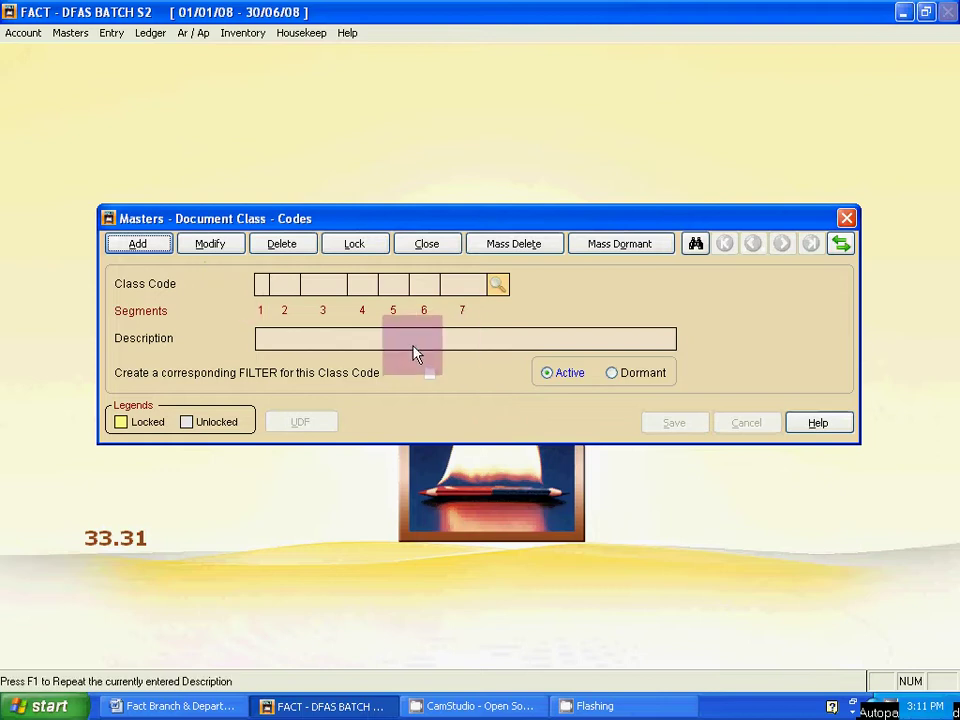
Step: Lock segment 01 of the class code after checking the Kolkata Branch row in Word
left_click(357, 246)
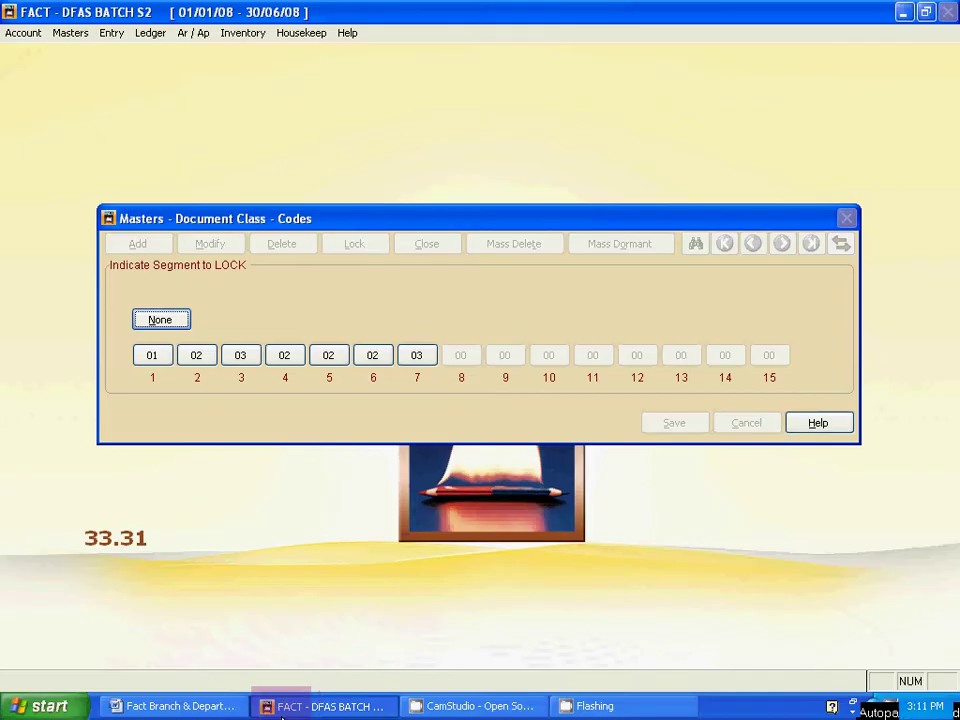
left_click(214, 700)
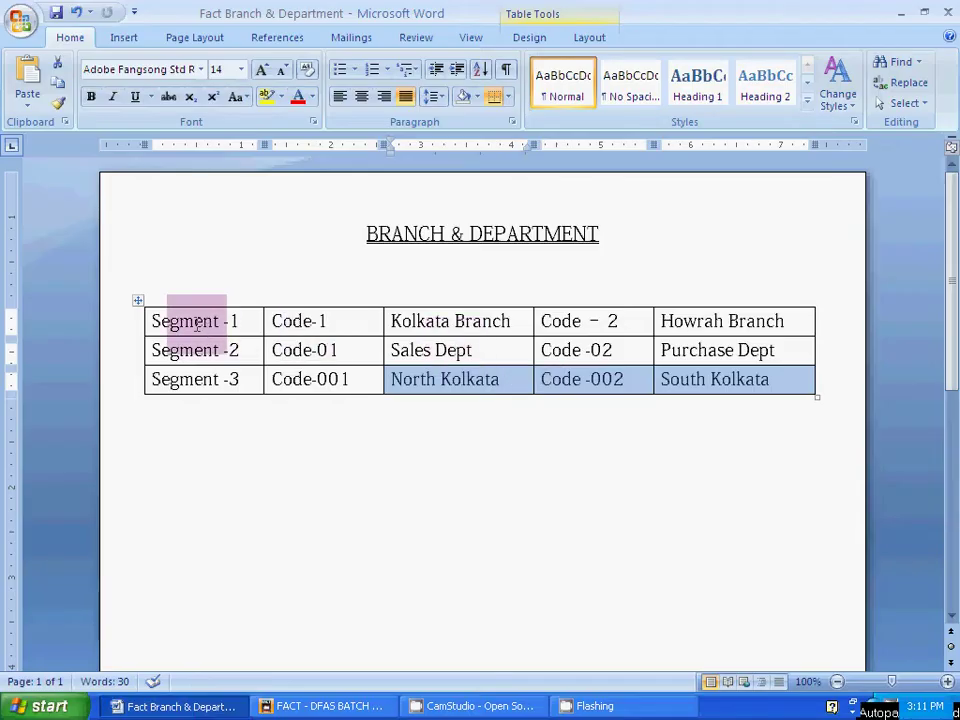
left_click_drag(155, 321, 393, 325)
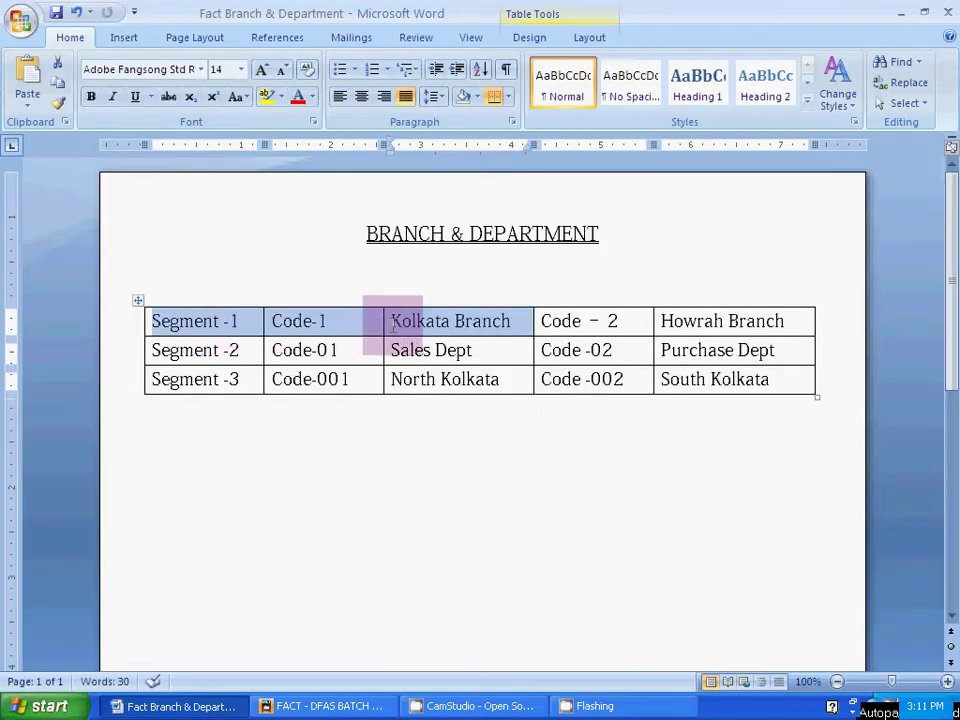
left_click(268, 706)
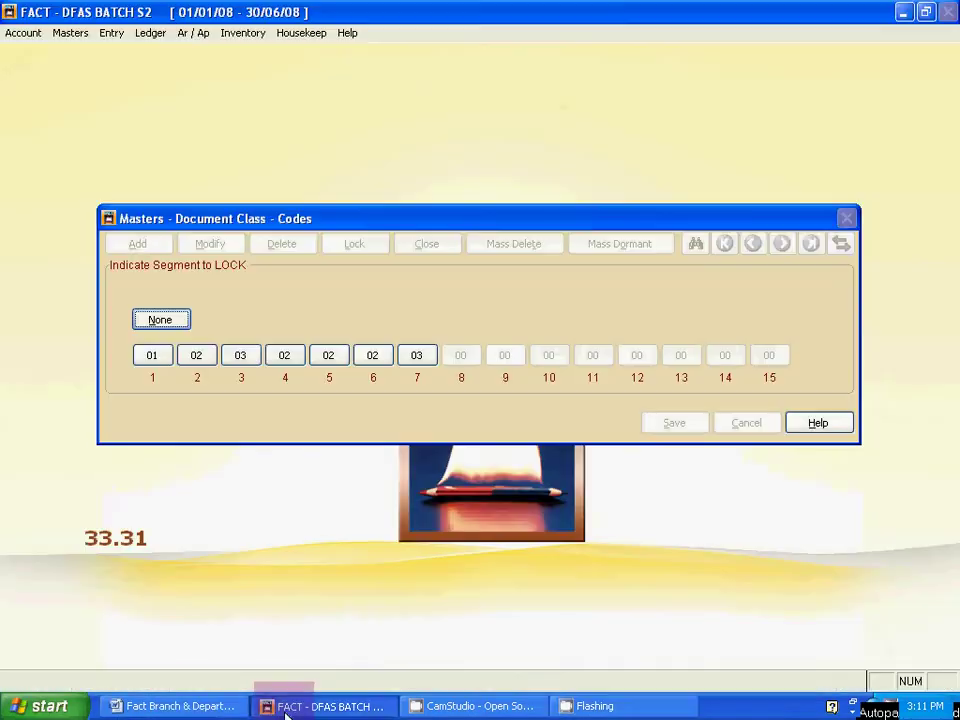
left_click(153, 357)
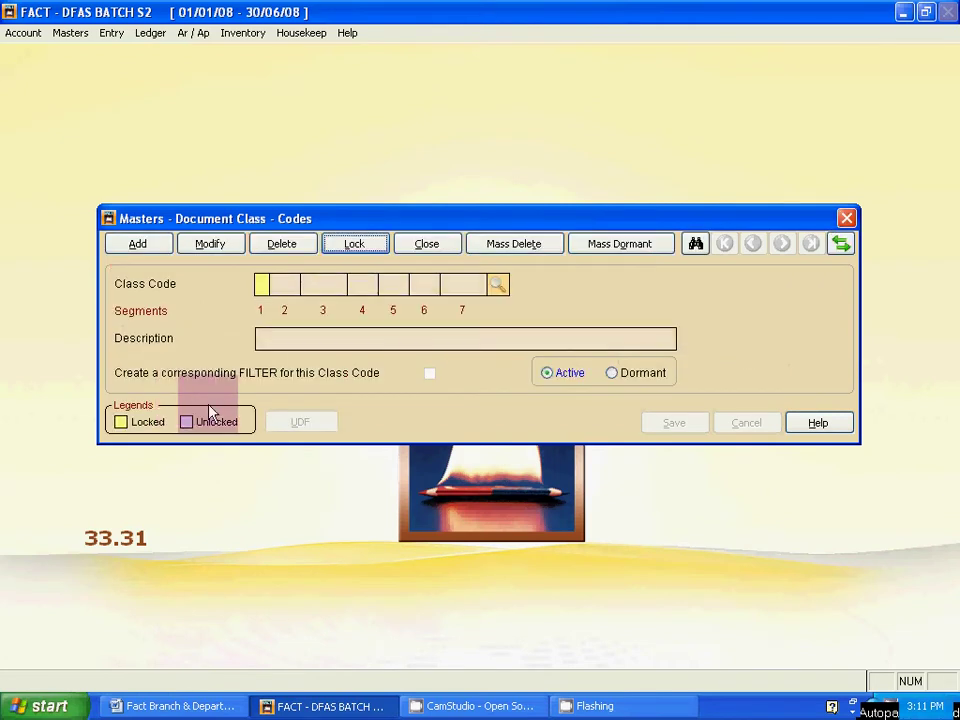
left_click(261, 287)
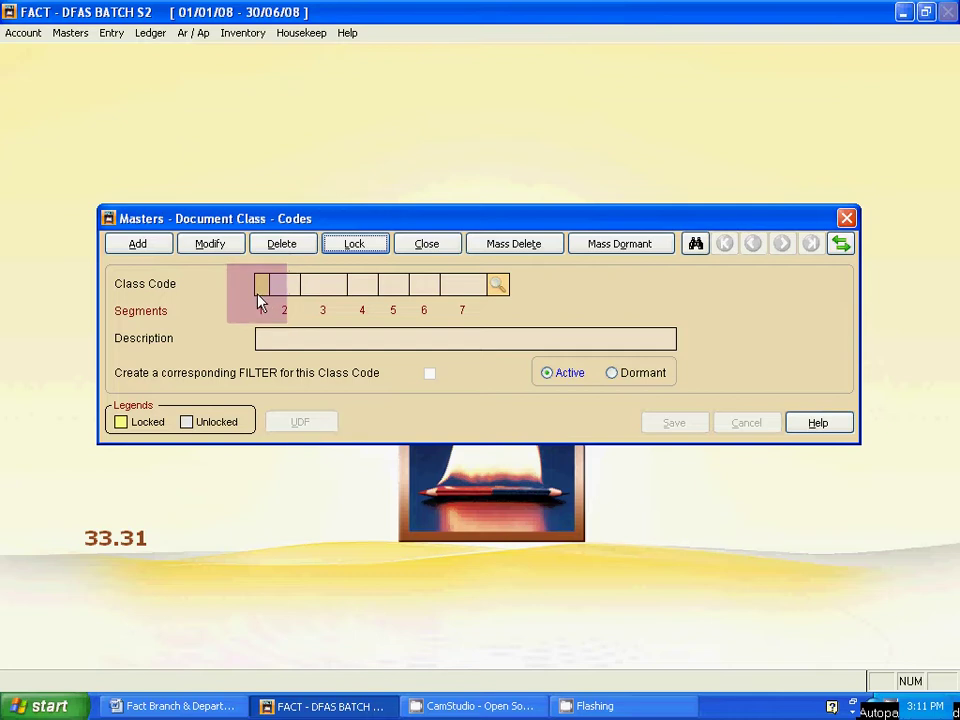
left_click(264, 288)
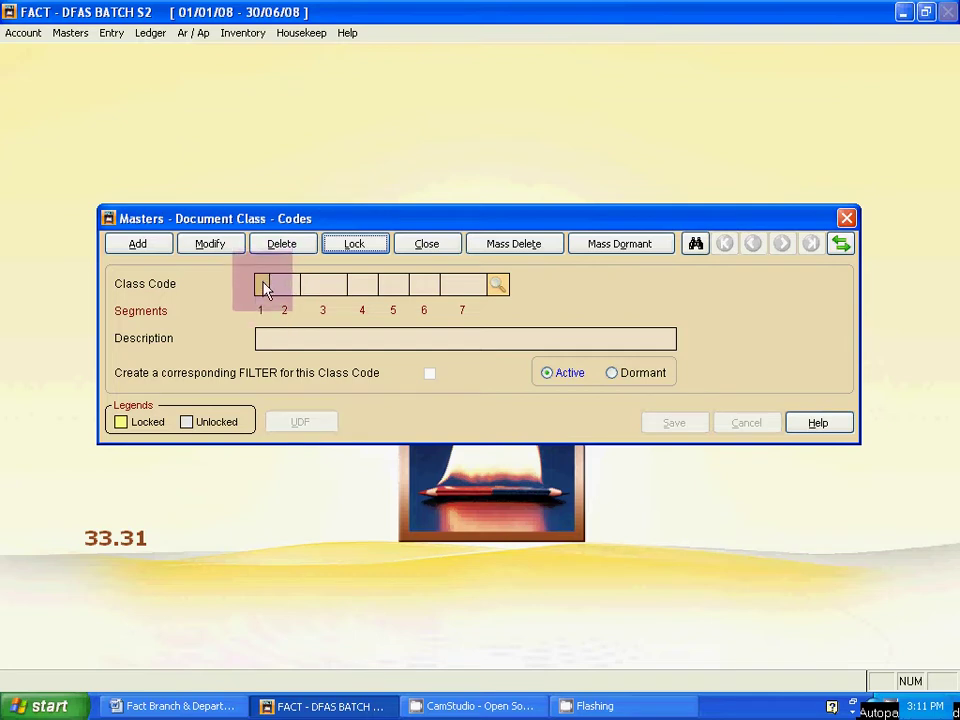
Step: Add segment-1 class code 1 described as KOLKATA BRANCH and save it
left_click(137, 246)
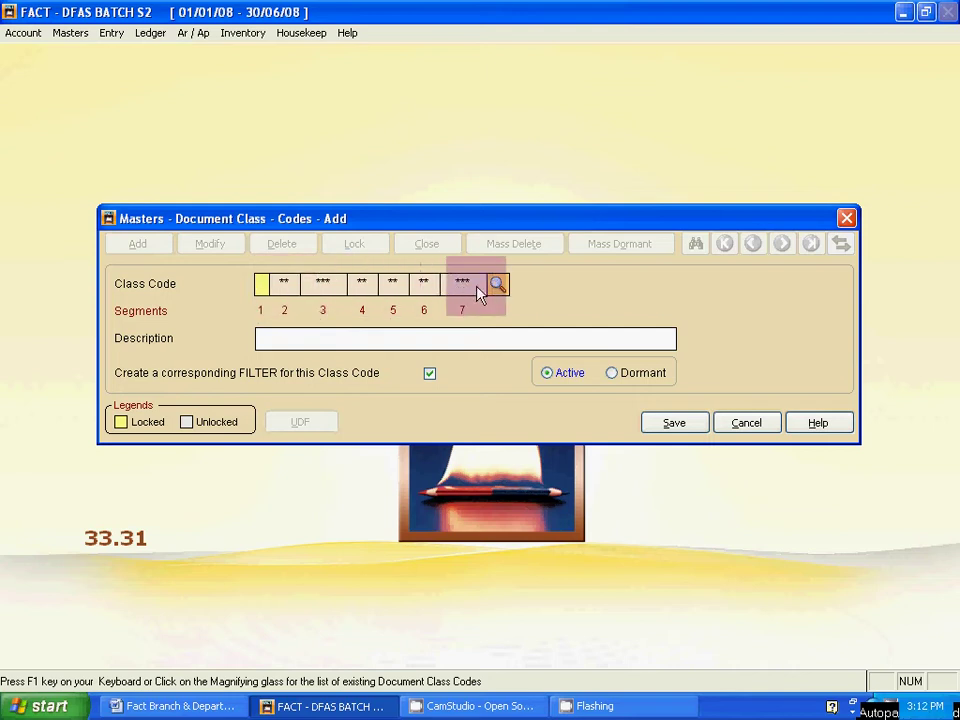
left_click(259, 284)
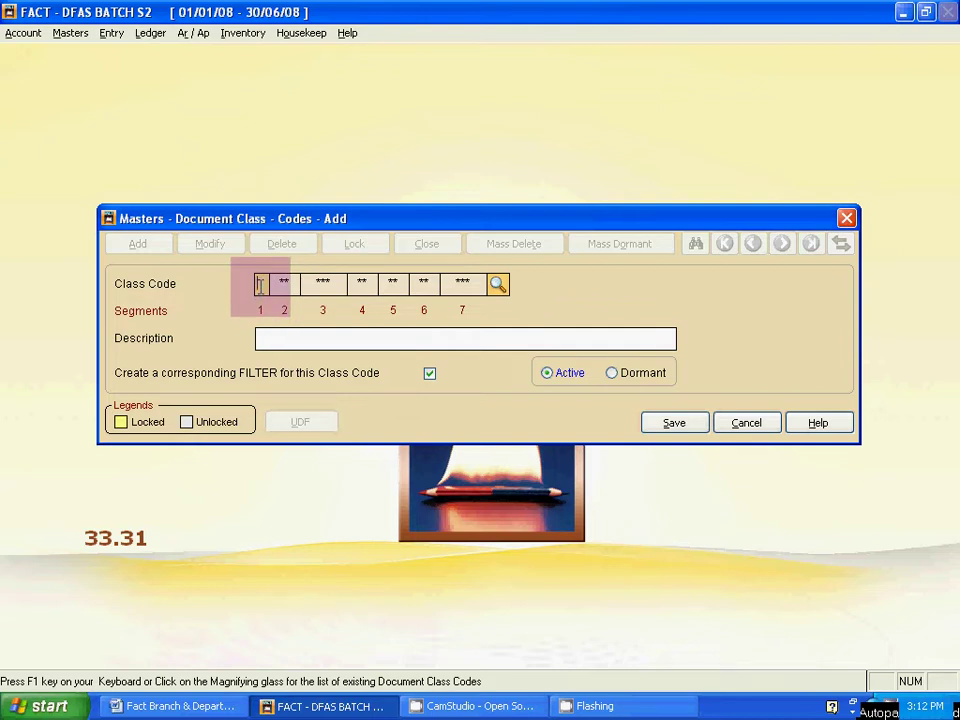
key("alt+Tab")
key("alt+Tab")
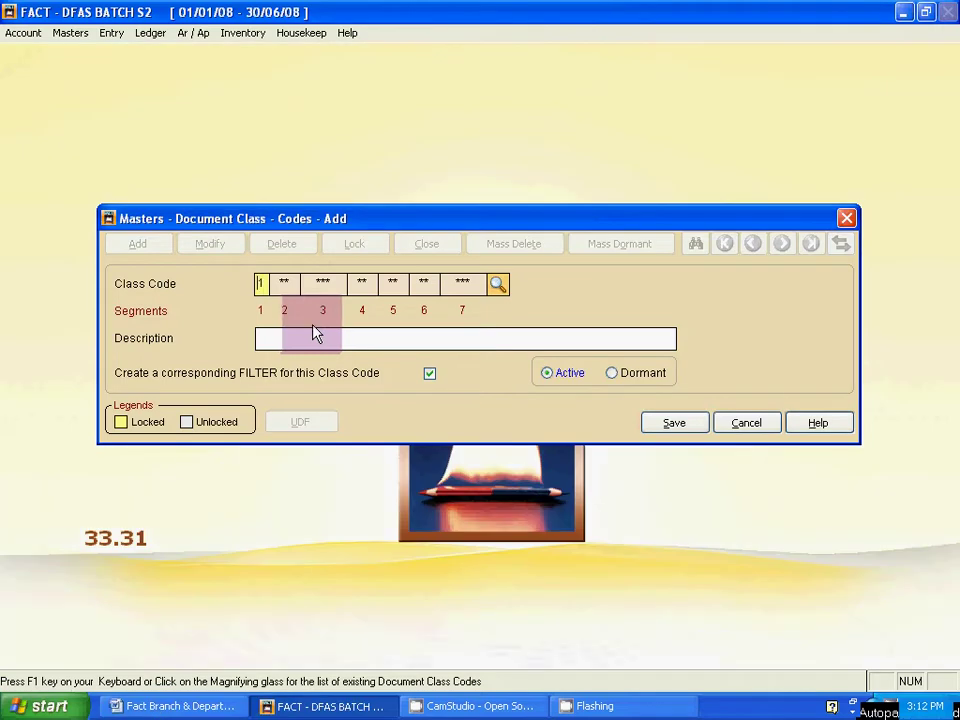
left_click(316, 333)
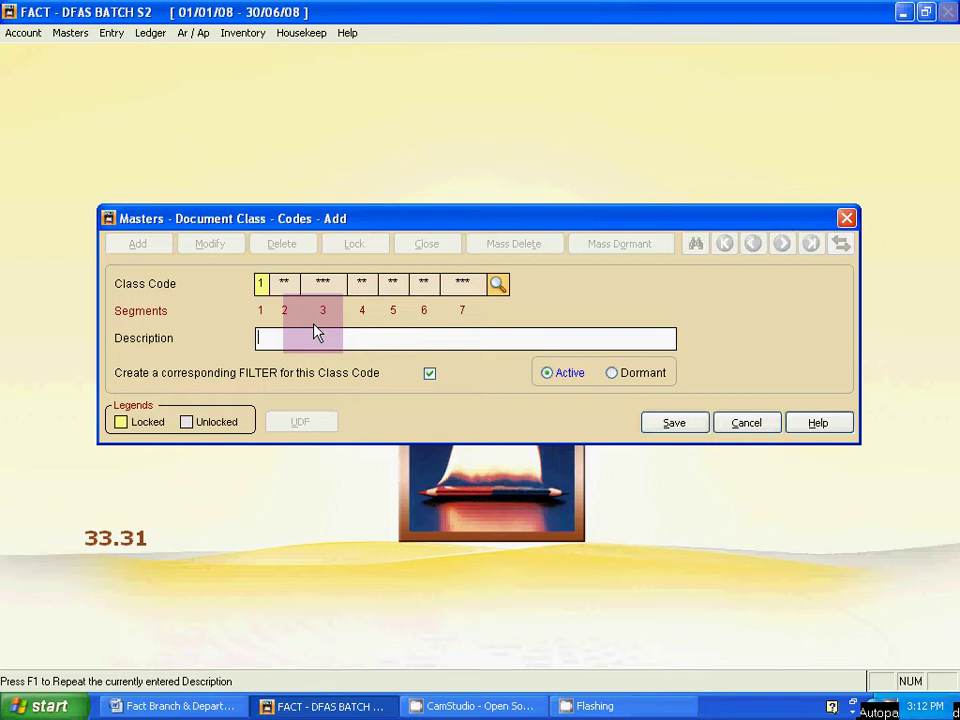
key("Caps_Lock")
type("KOLKTA")
key("BackSpace")
type("KAT")
type("A BRANCH")
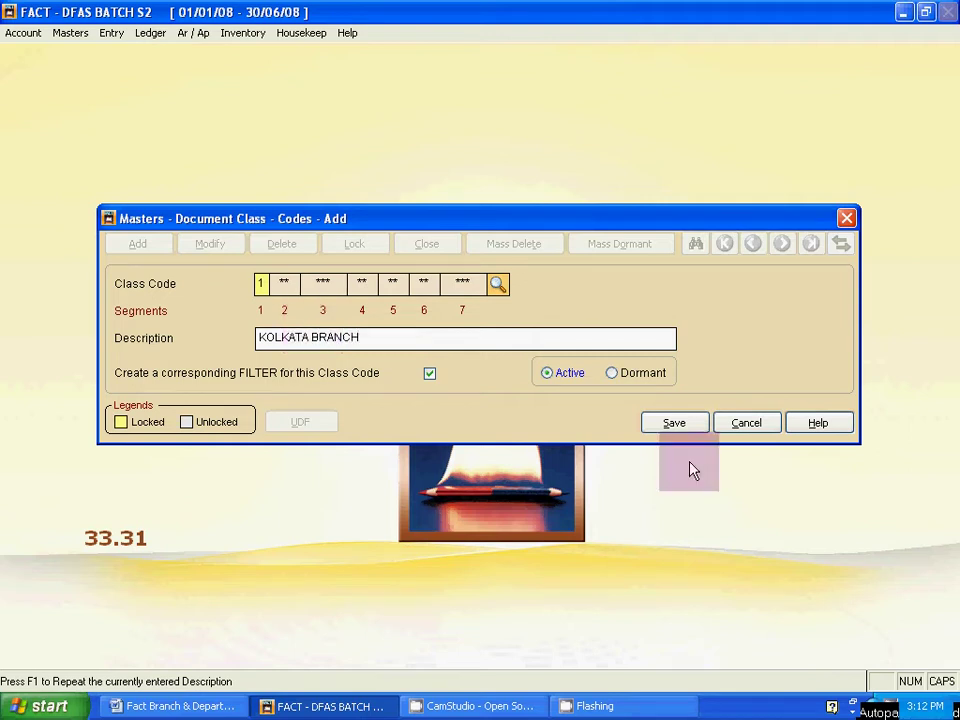
left_click(679, 426)
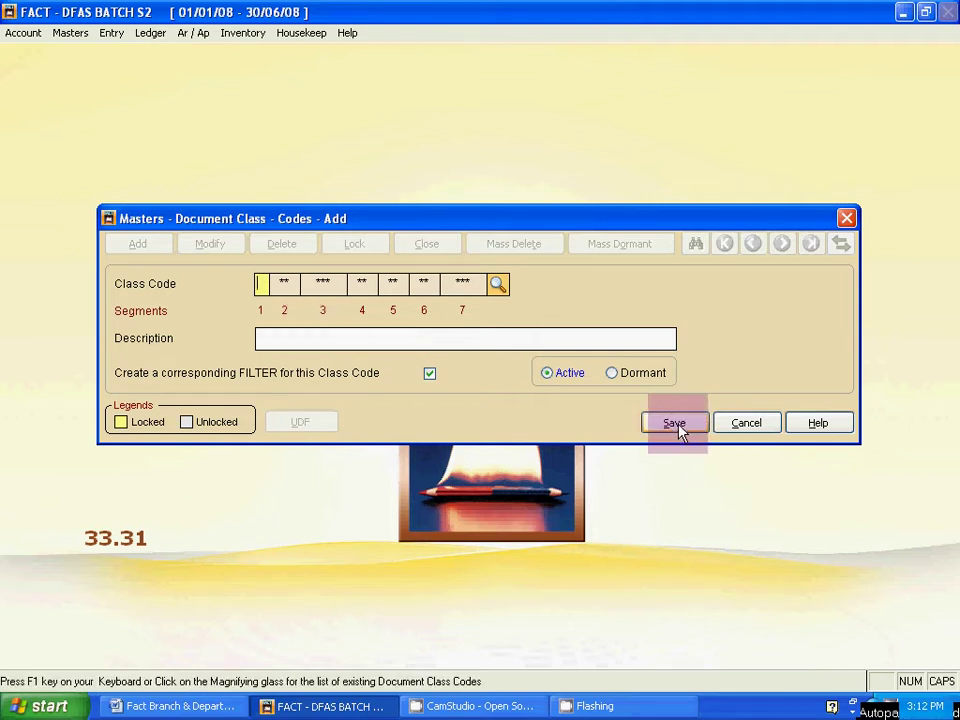
key("alt+Tab")
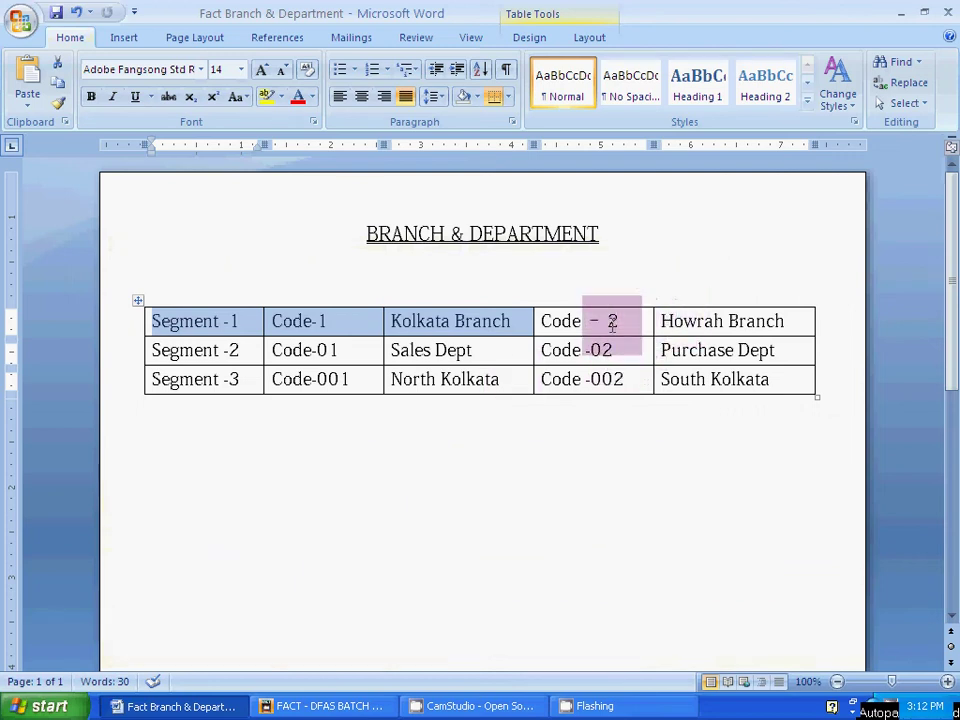
Step: Save class code 2 described as HOWRAH BRANCH, then leave Add mode
key("alt+Tab")
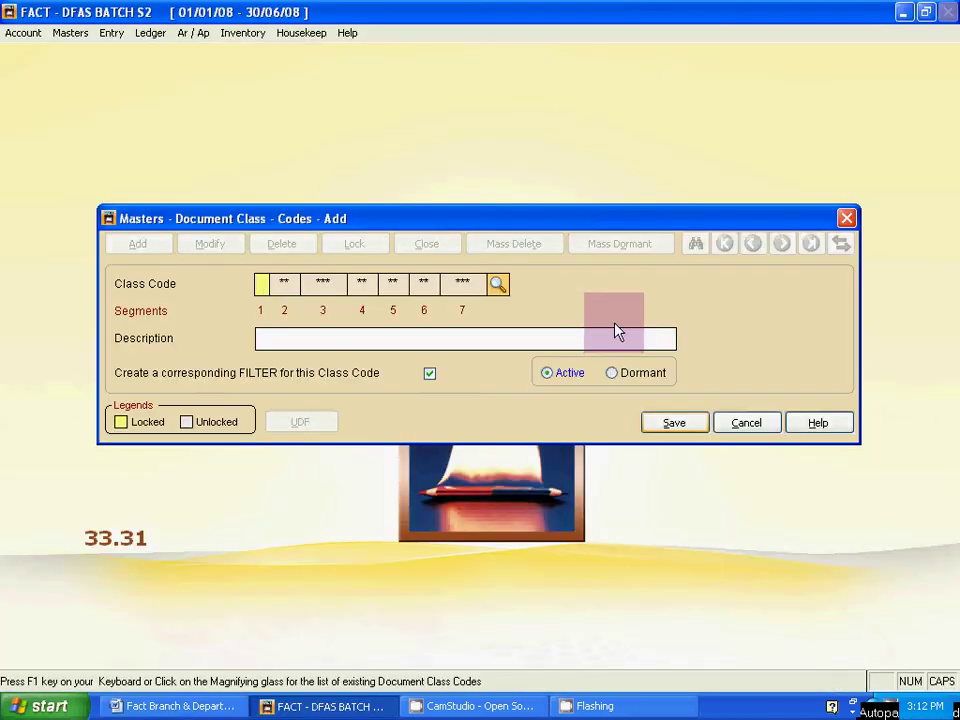
type("2")
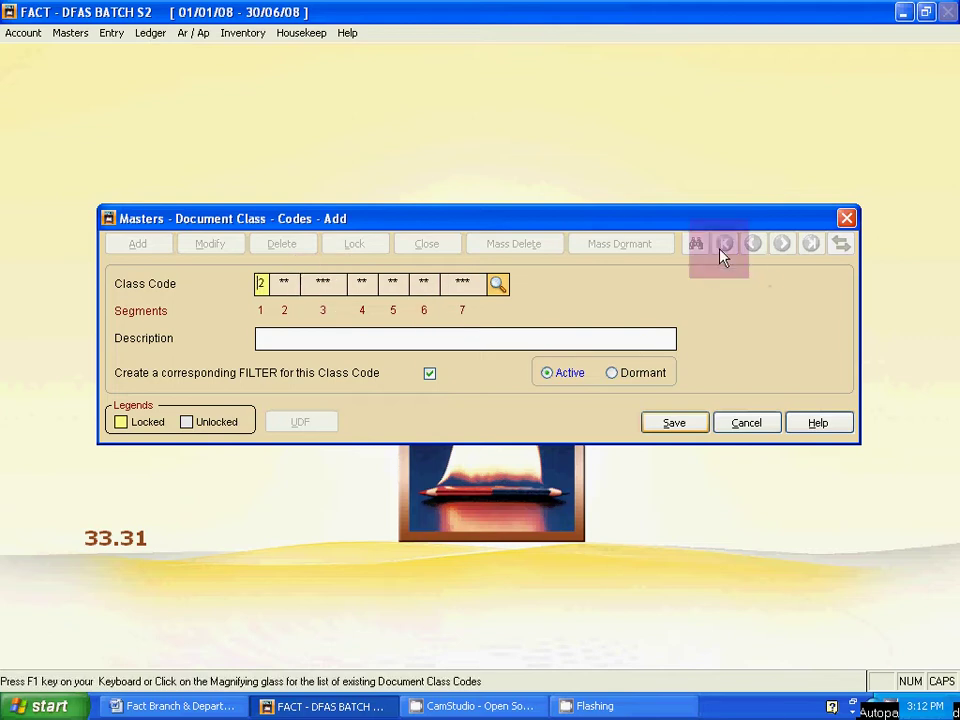
key("Return")
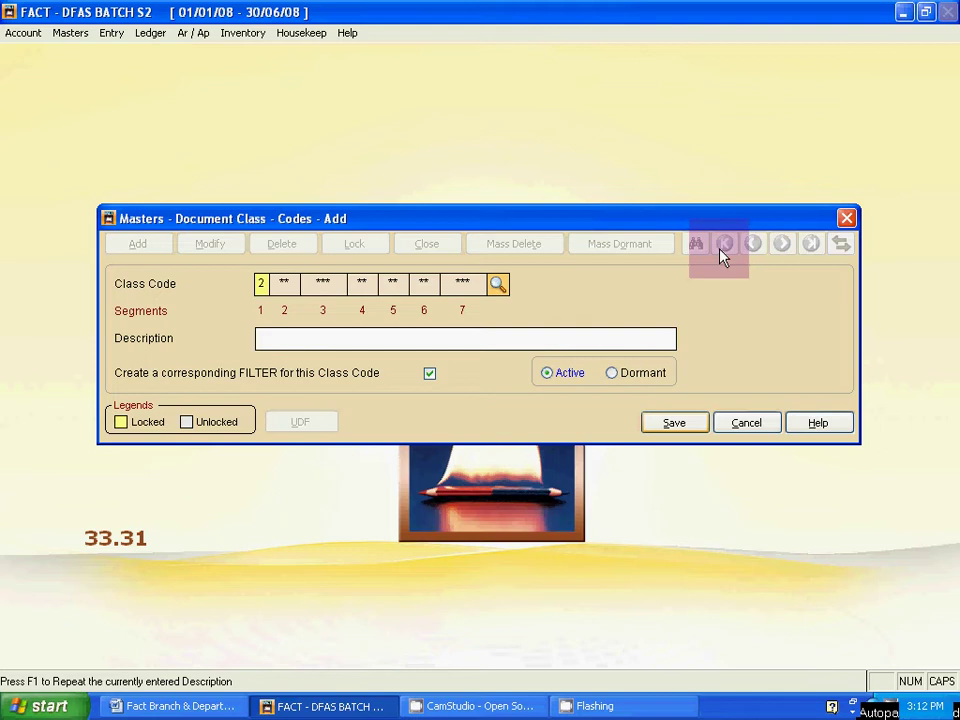
type("HOWRAH")
type(" BRANCH")
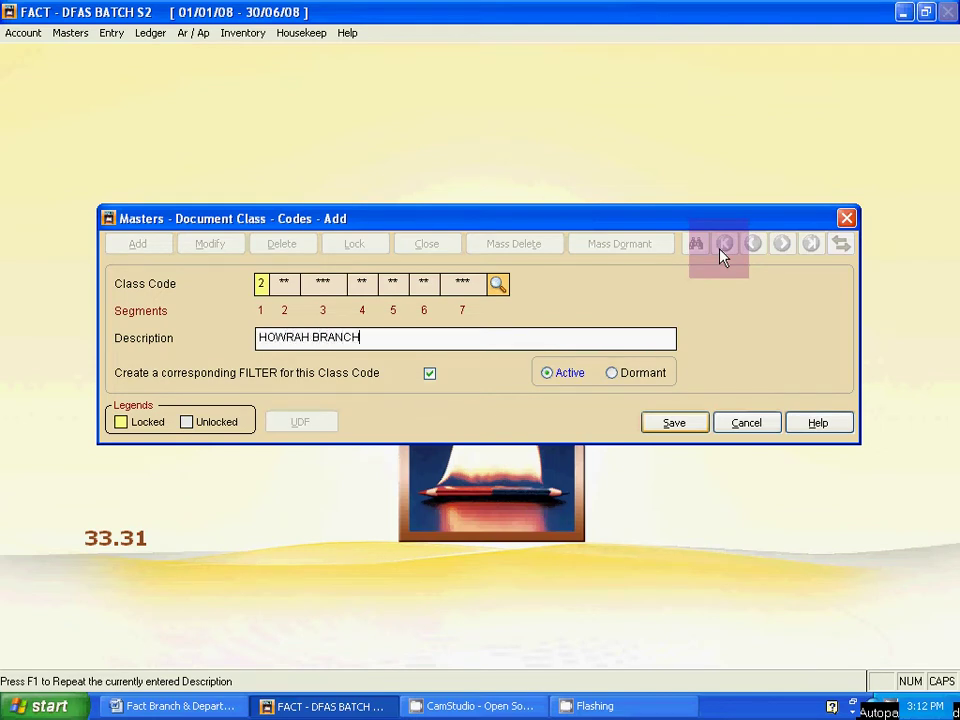
left_click(688, 423)
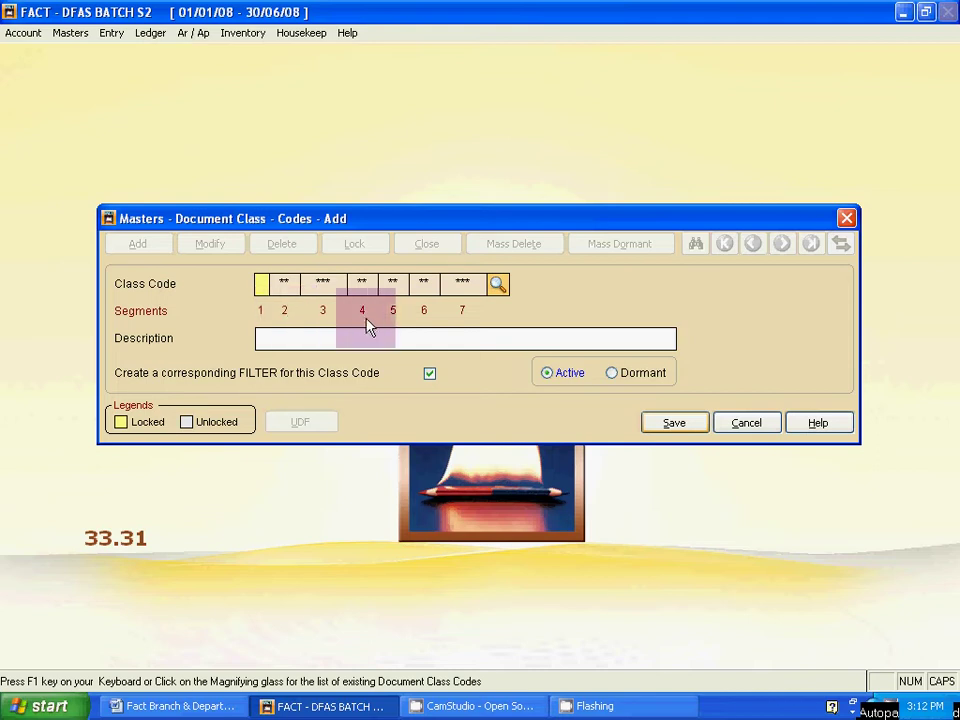
left_click(752, 428)
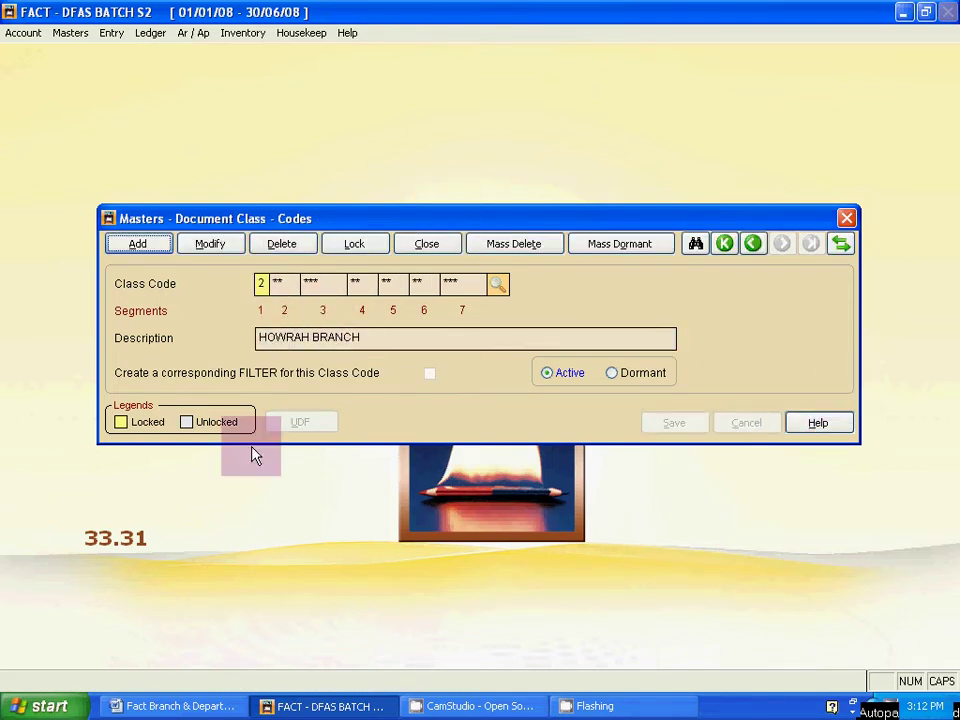
Step: Unlock segment 1 and lock segment 2 of the class code instead
key("alt+Tab")
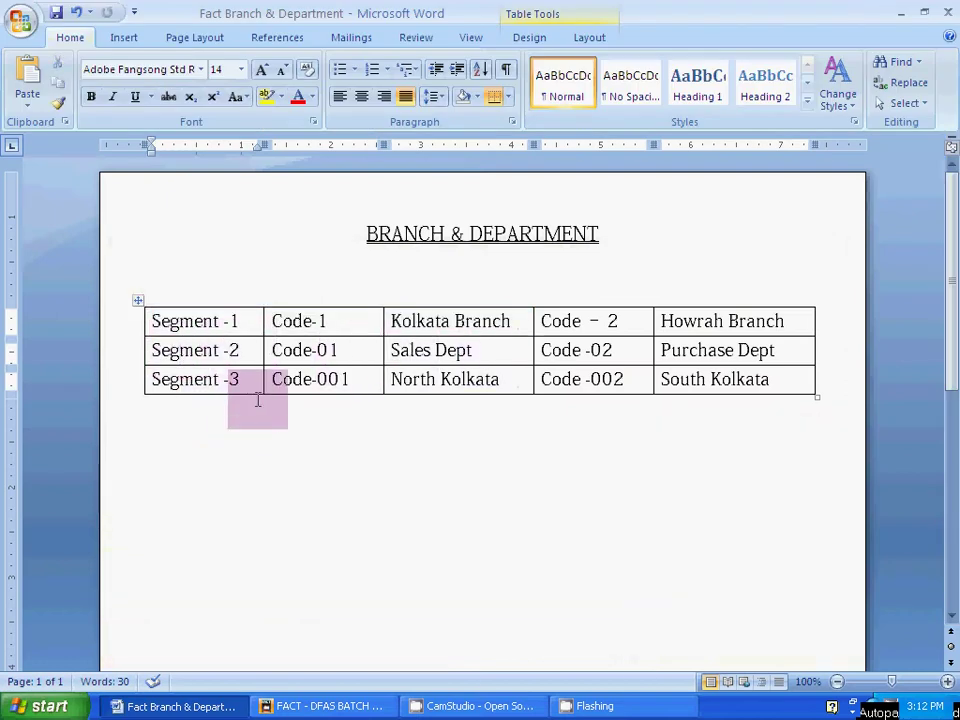
key("alt+Tab")
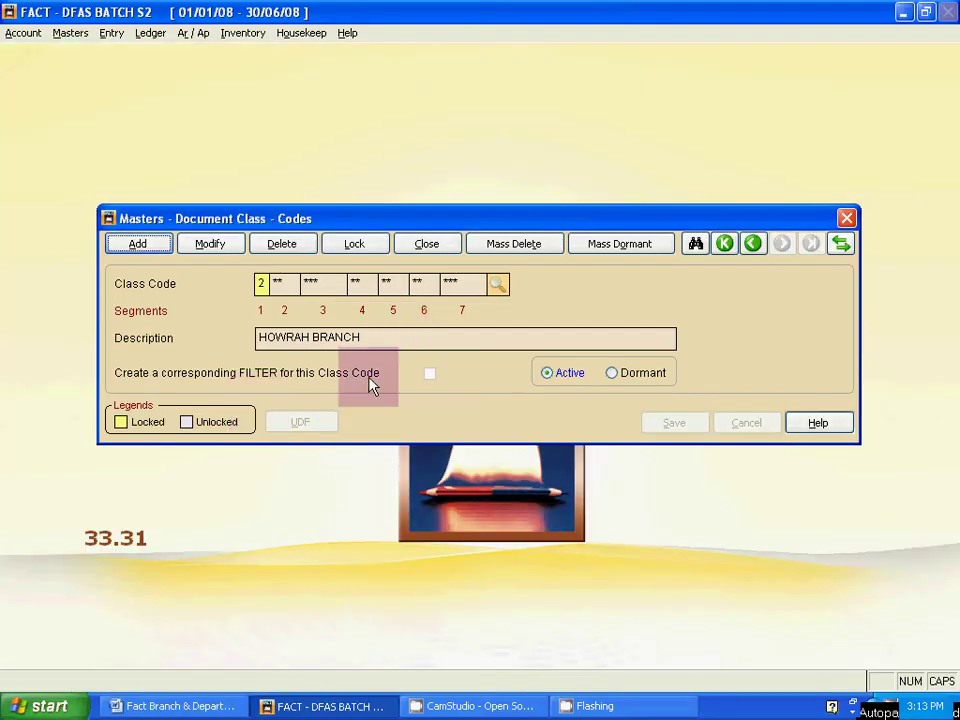
left_click(372, 342)
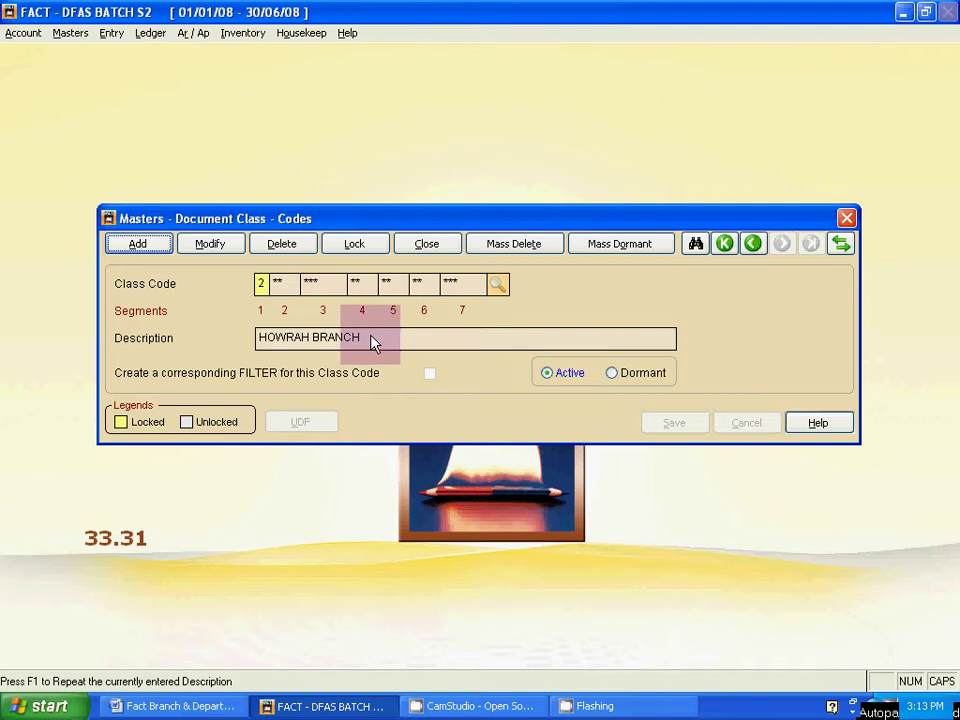
left_click(363, 255)
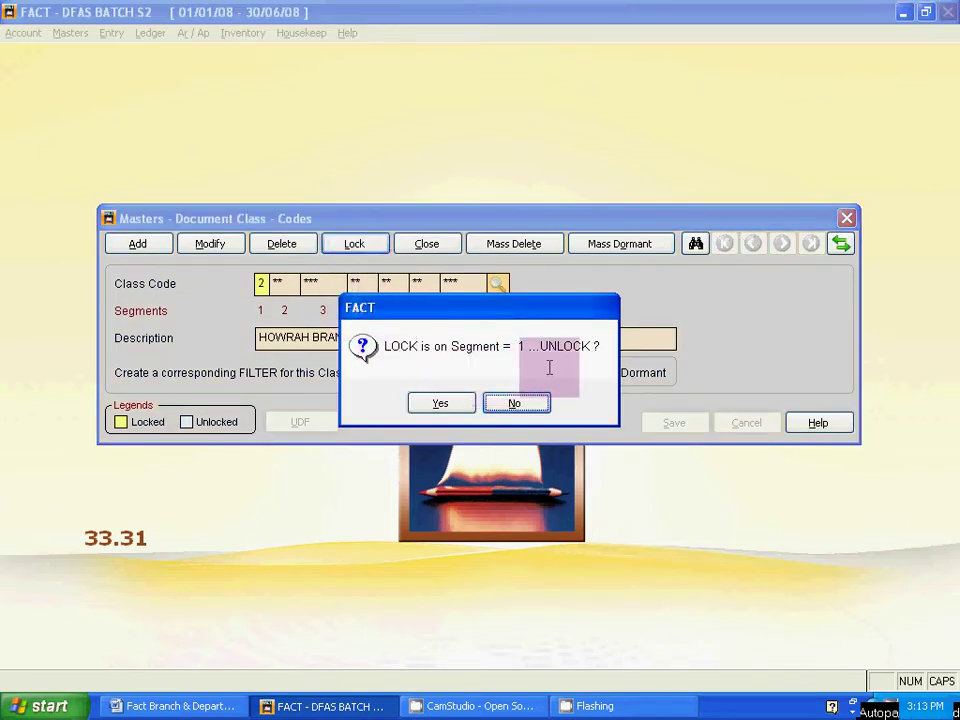
left_click(452, 406)
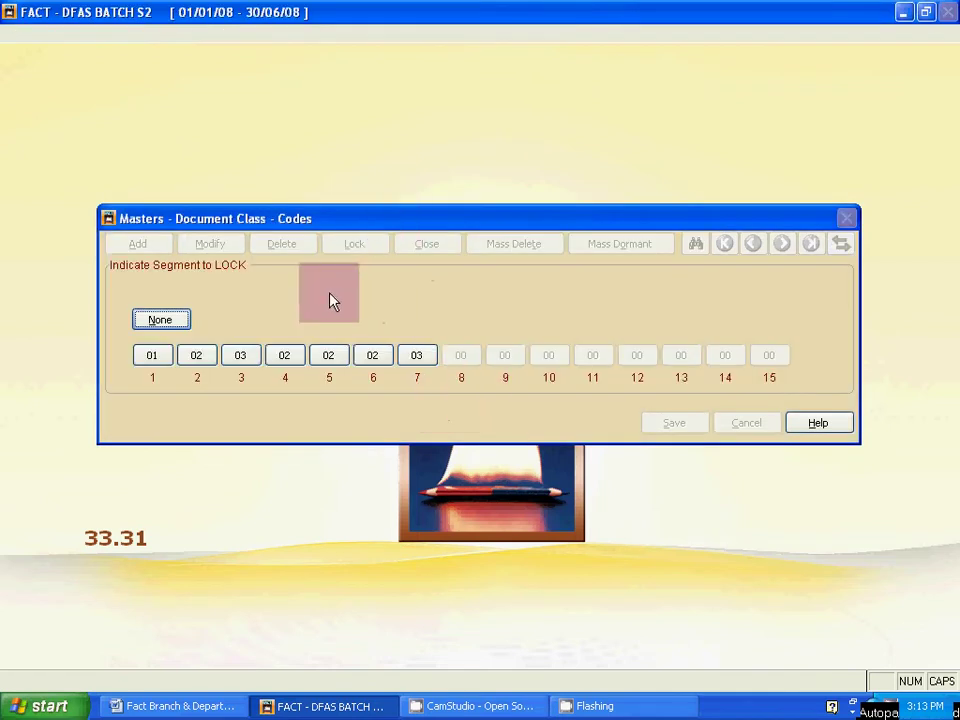
left_click(197, 357)
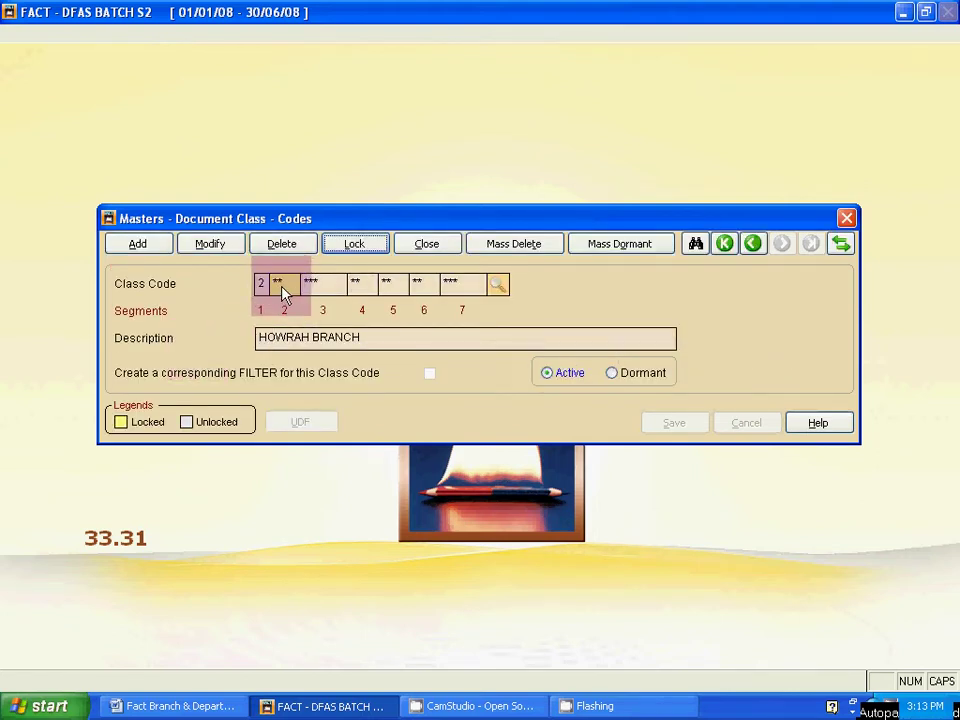
Step: Add segment-2 class code 01 described as SALES DEPARTMENT and save it
left_click(162, 247)
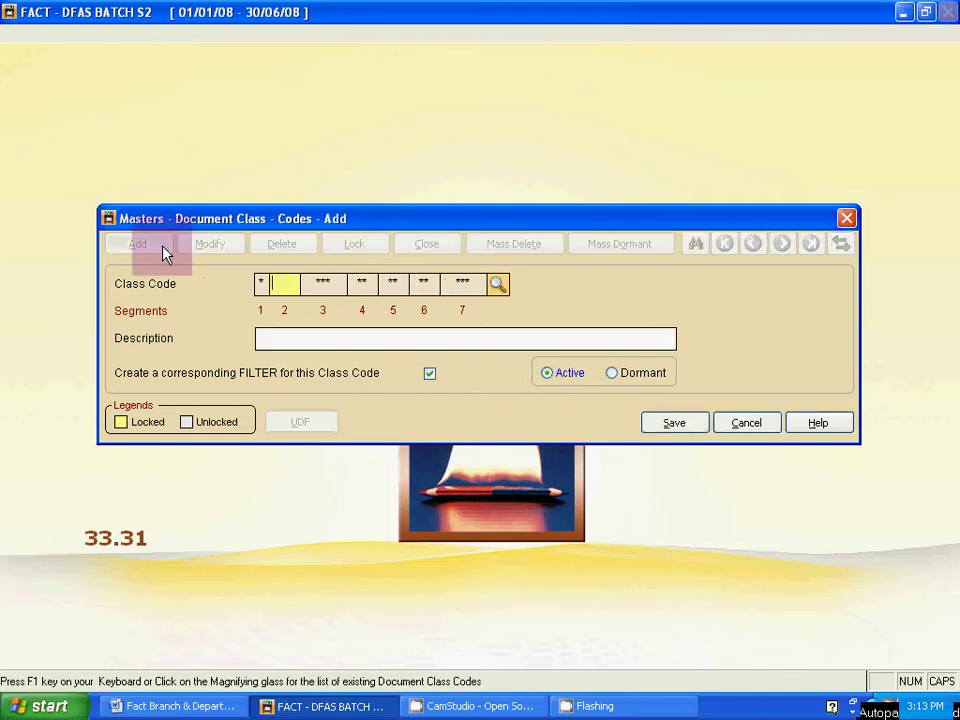
left_click(277, 286)
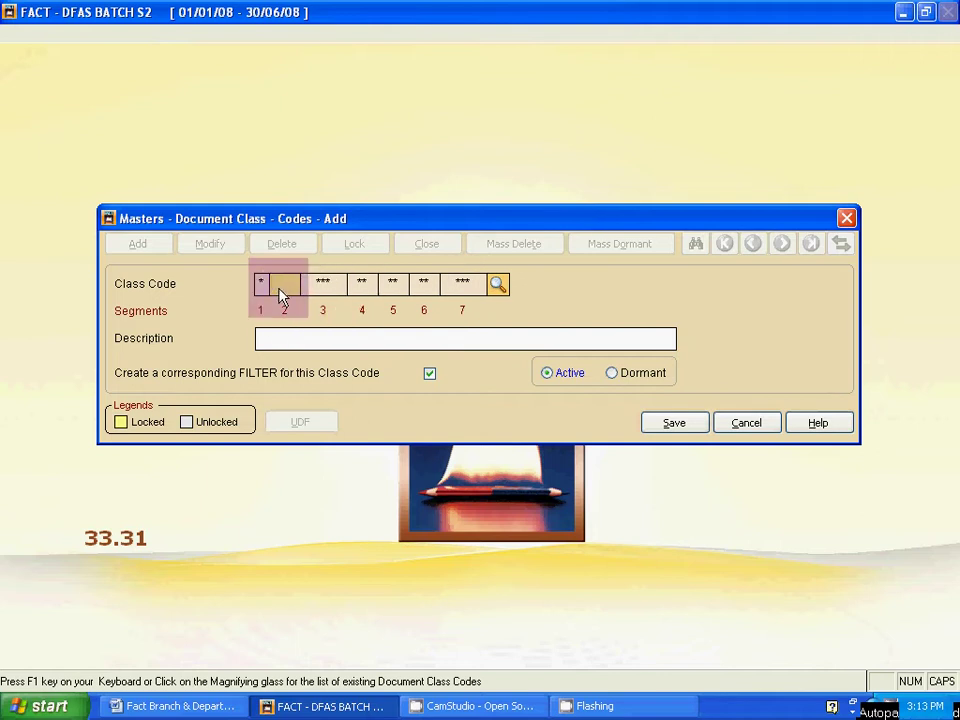
key("alt+Tab")
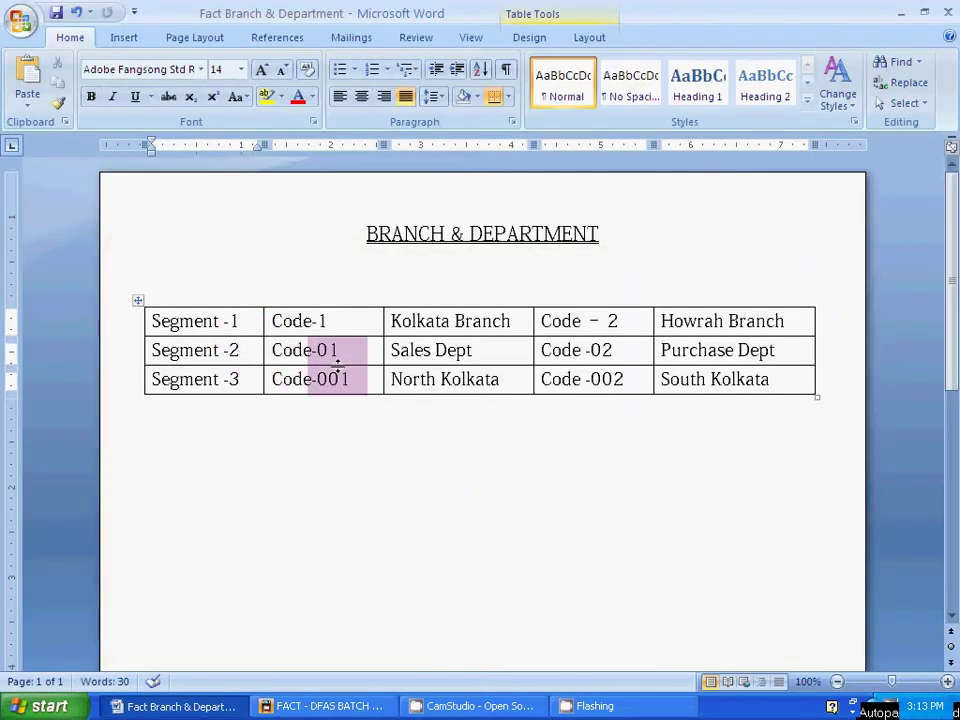
key("alt+Tab")
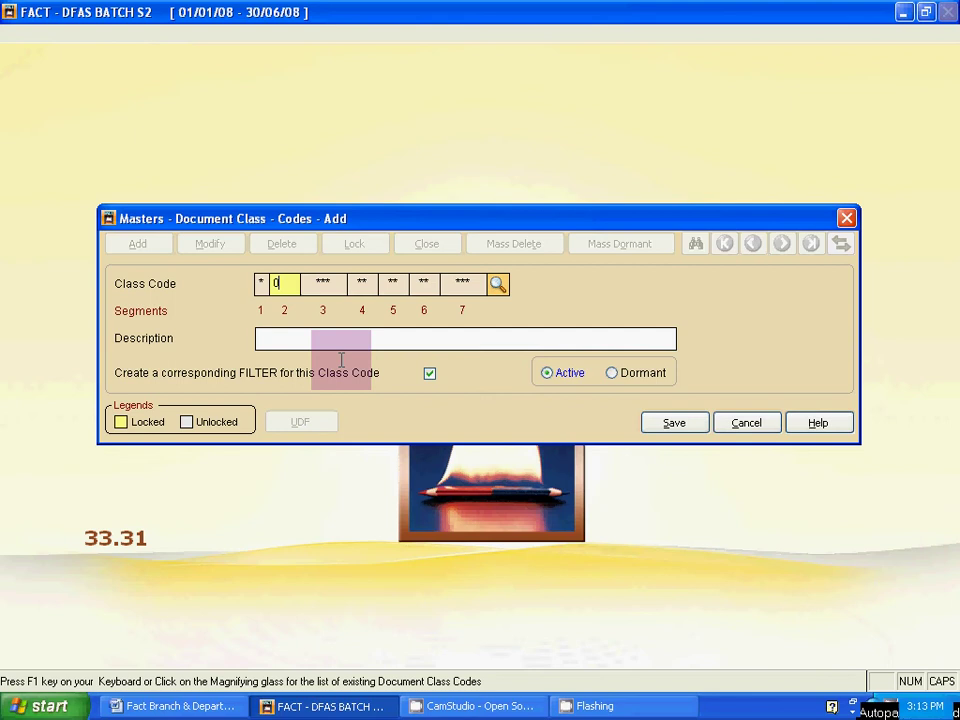
type("1")
key("Return")
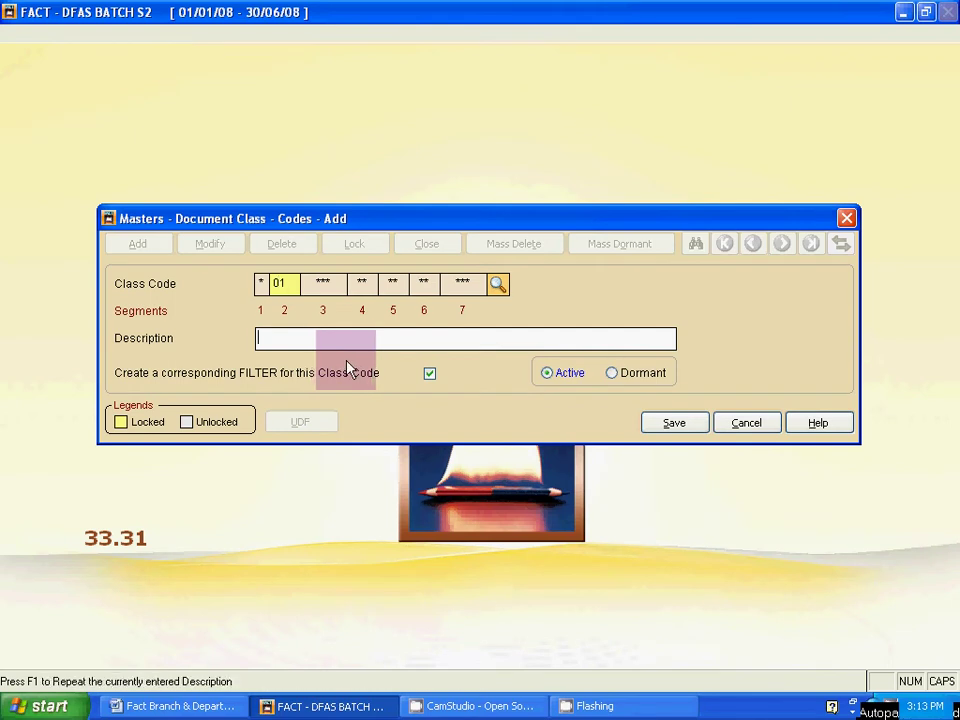
key("alt+Tab")
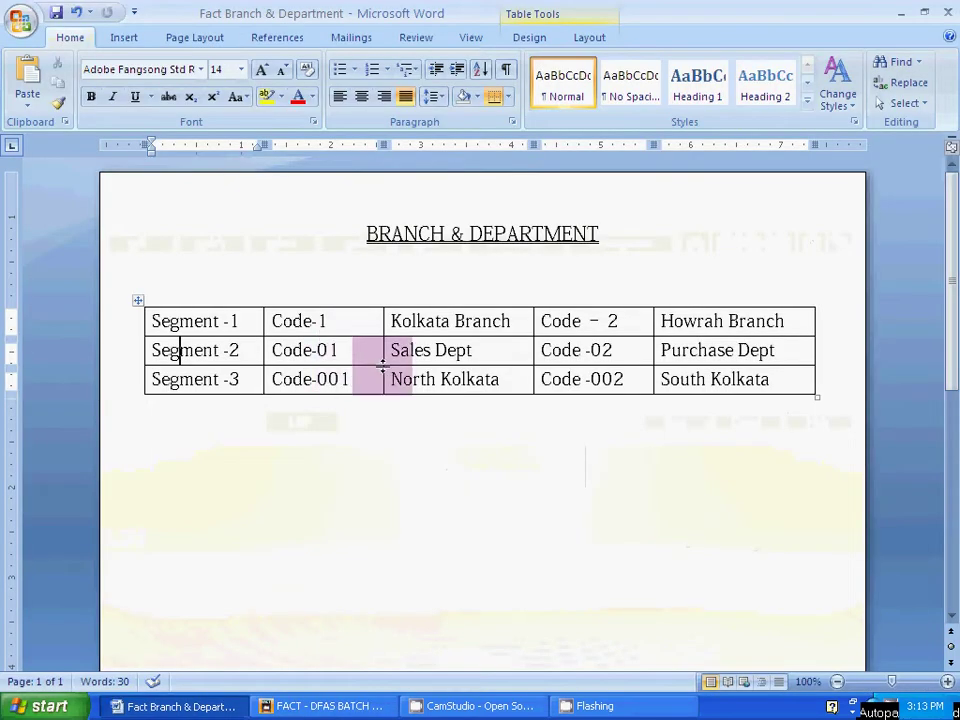
key("alt+Tab")
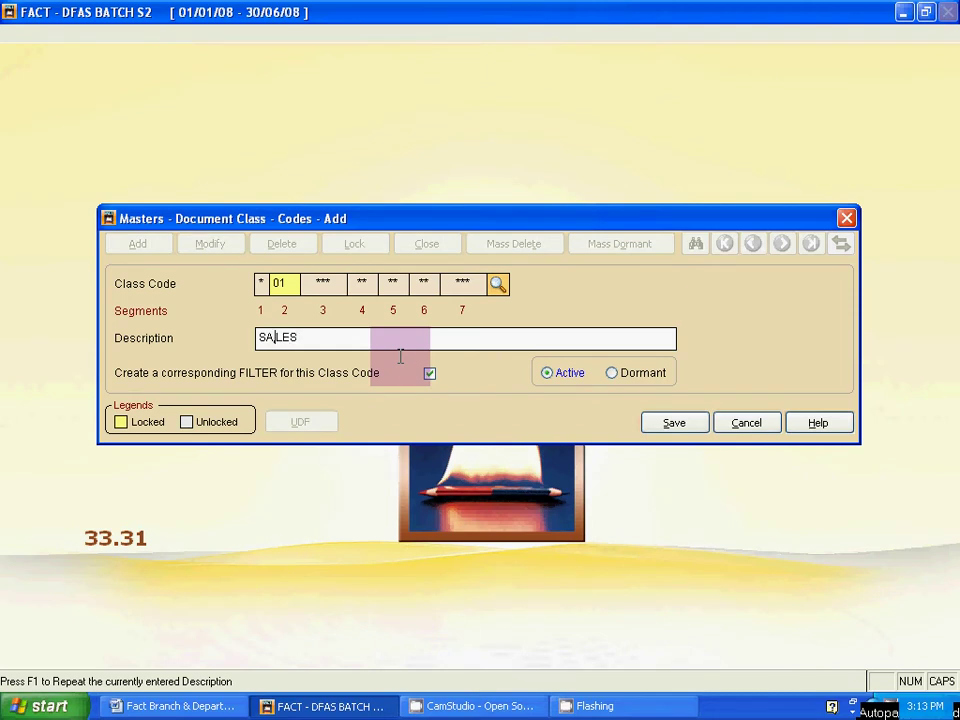
key("BackSpace")
type("DEPARTMENT")
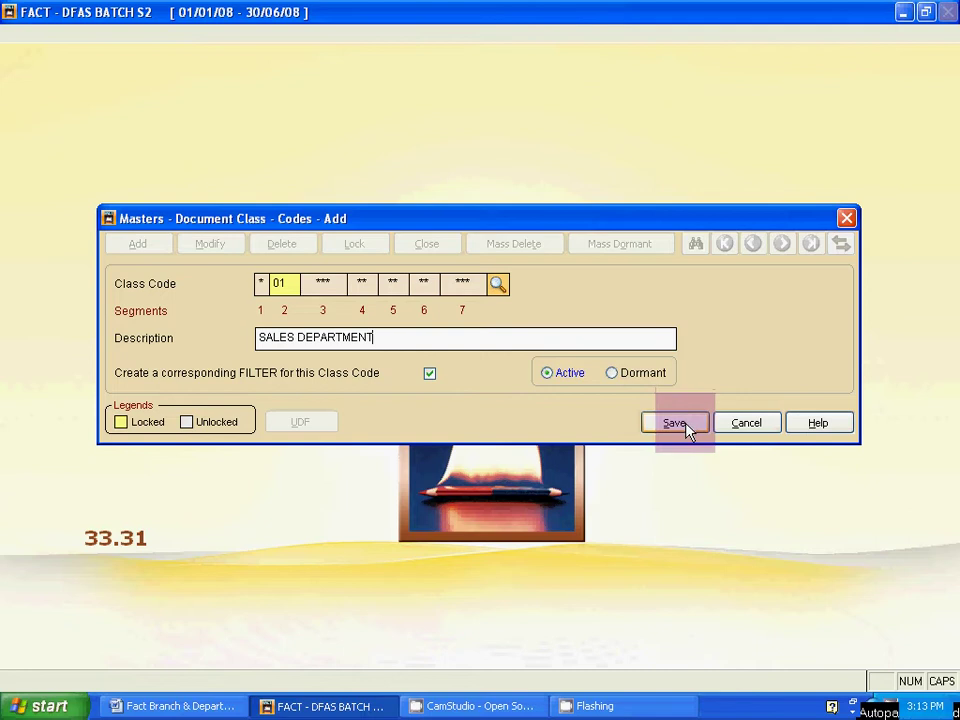
left_click(686, 424)
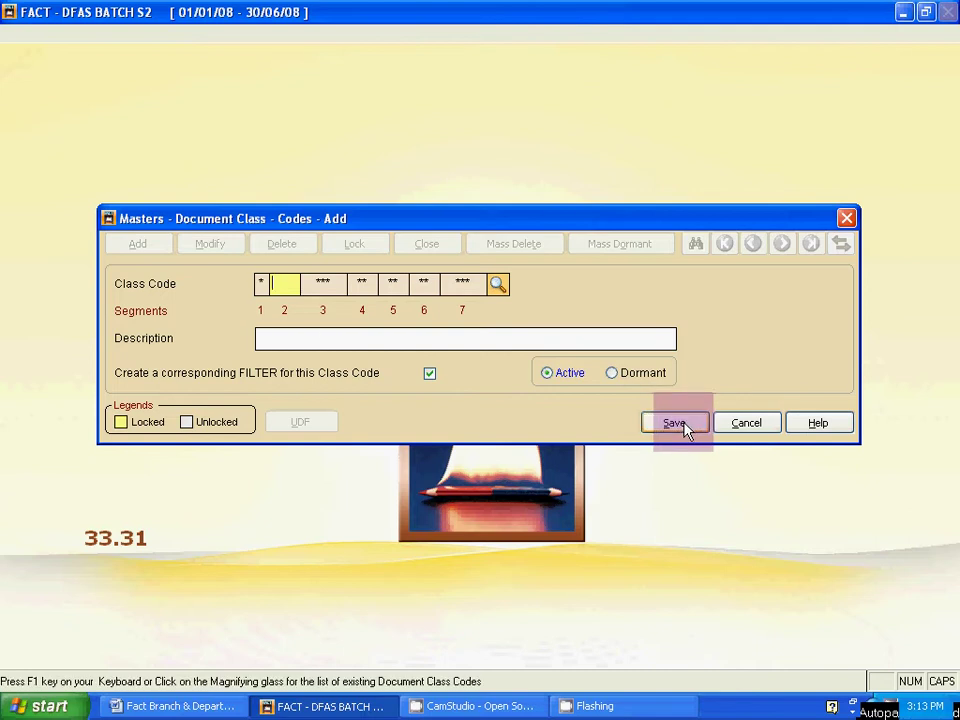
Step: Save class code 02 described as PURCHASE DEPARTMENT, then leave Add mode
type("02")
key("alt+Tab")
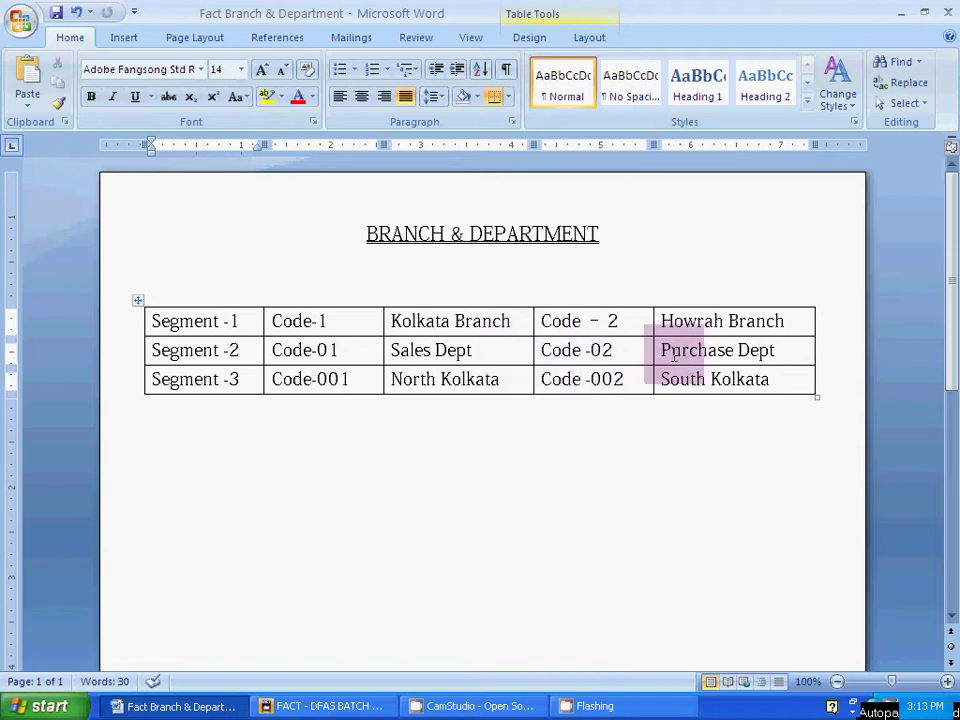
key("alt+Tab")
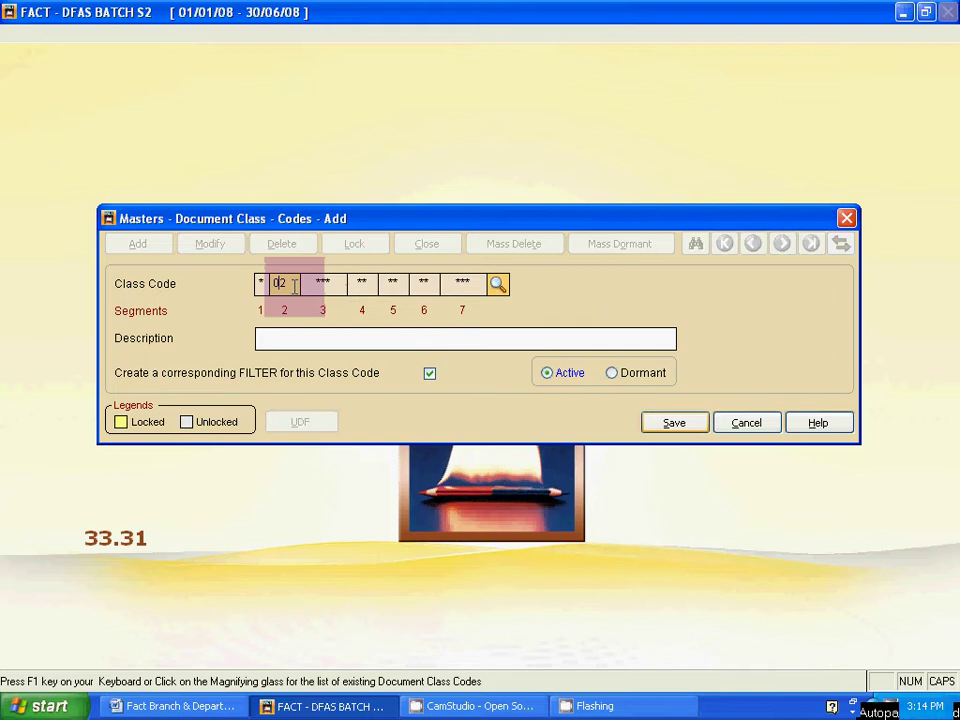
key("Tab")
type("PURCHASE DEP")
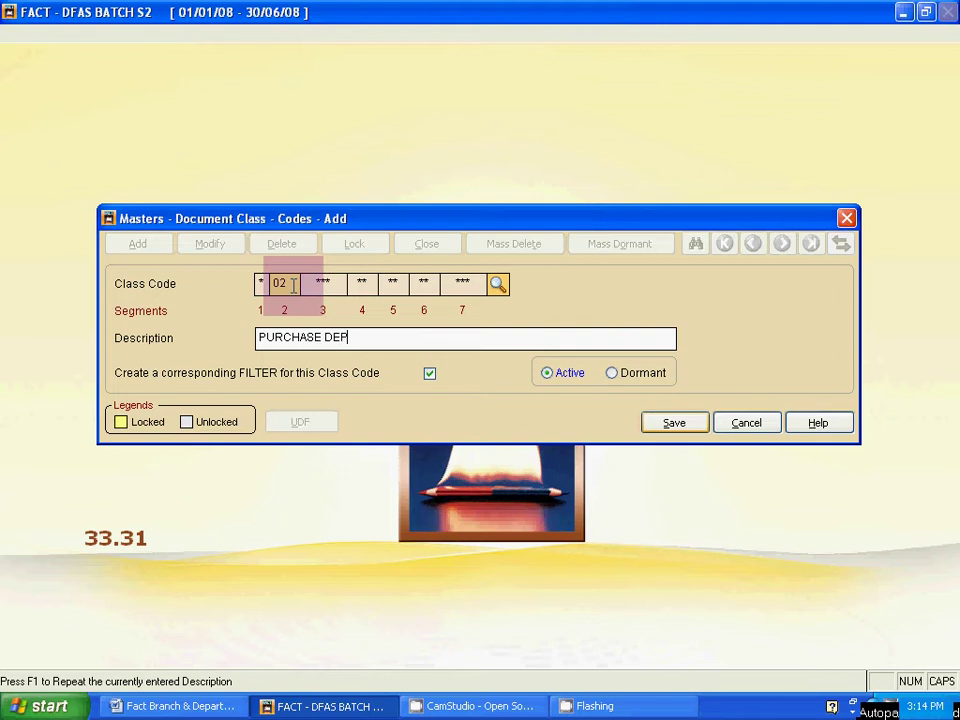
type("ARTMENT")
left_click(671, 424)
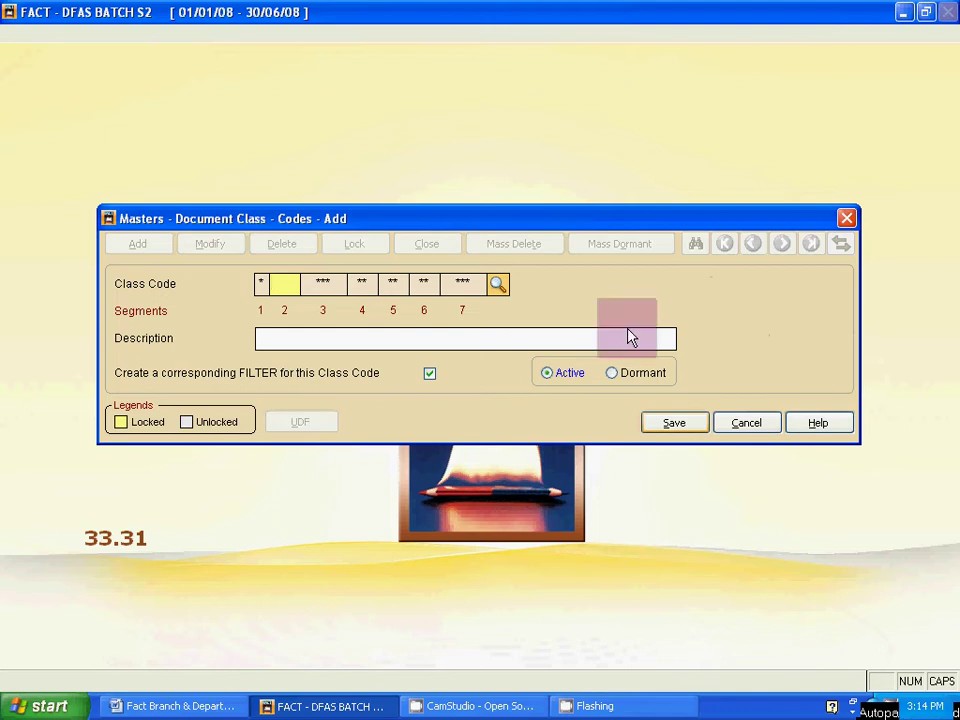
left_click(764, 428)
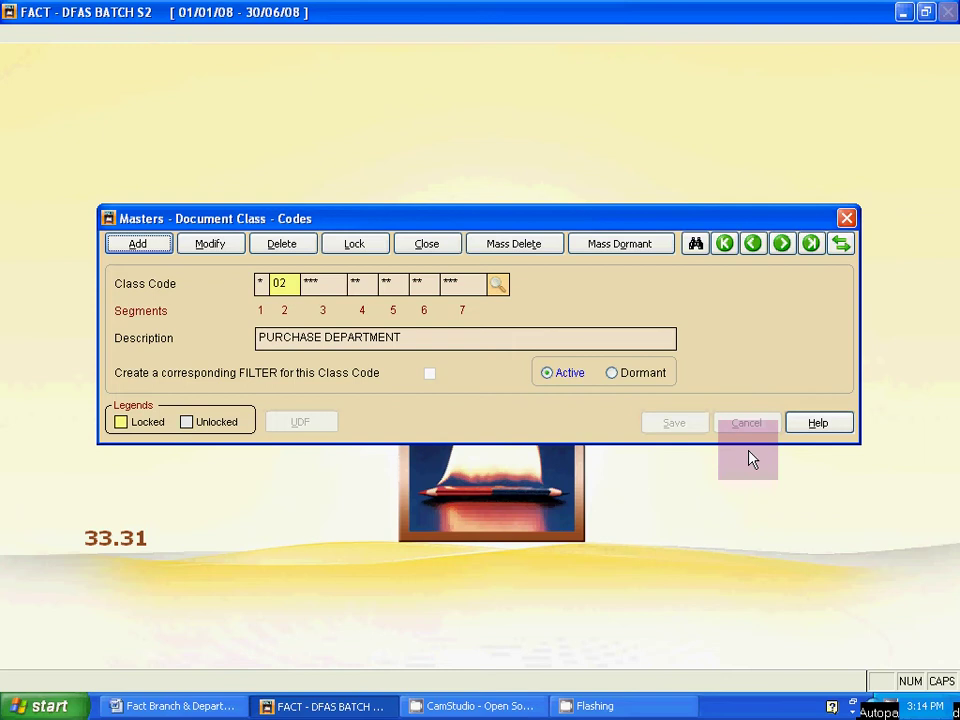
Step: Unlock segment 2 and lock segment 3 of the class code
key("alt+Tab")
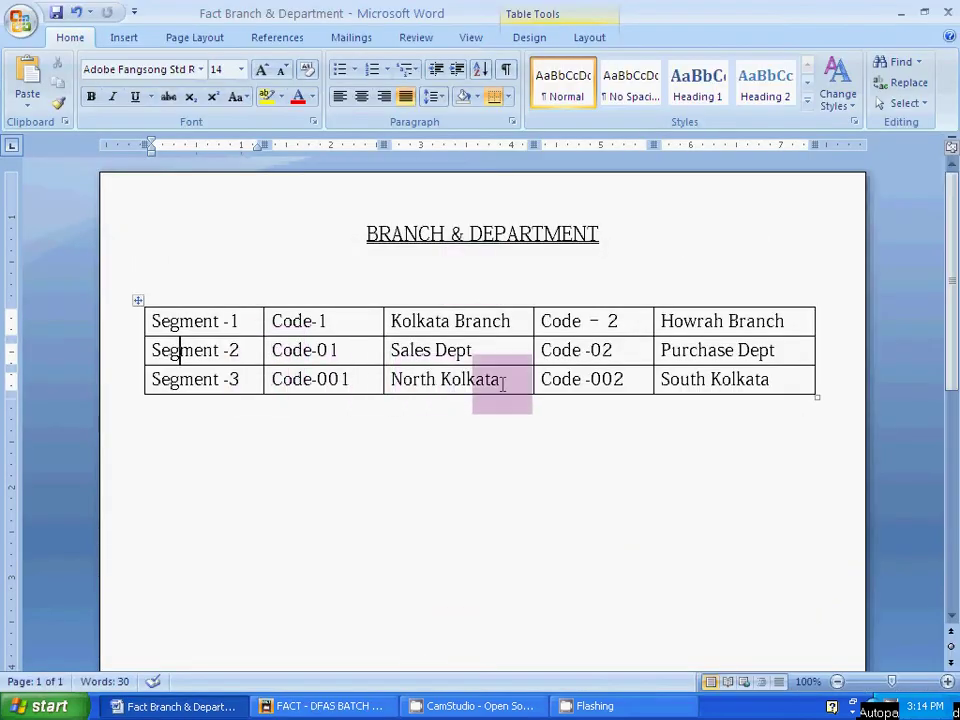
key("alt+Tab")
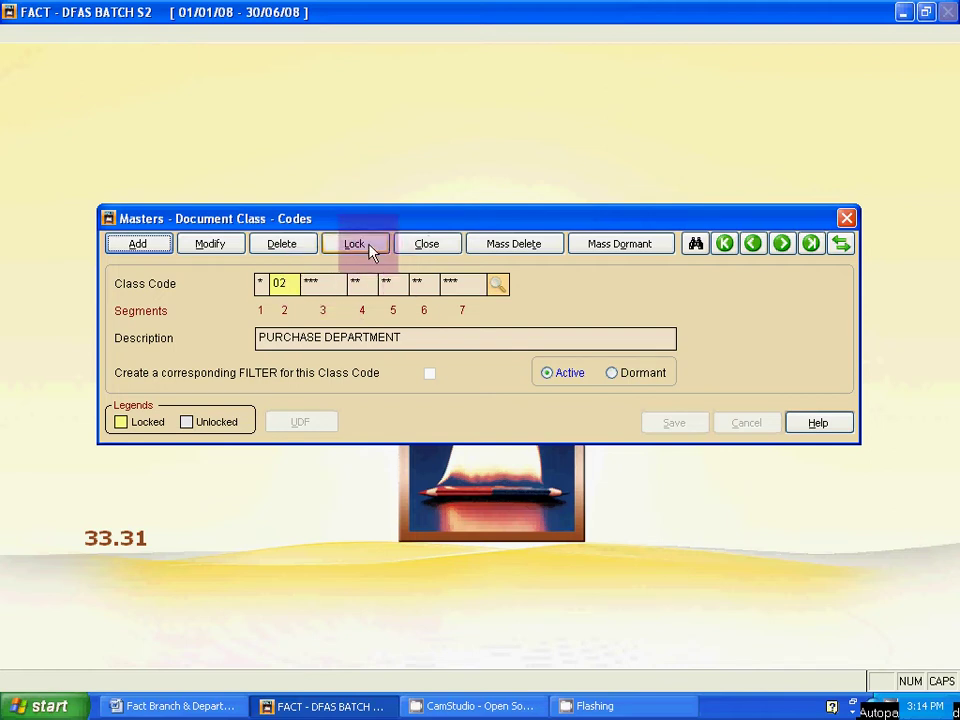
left_click(370, 251)
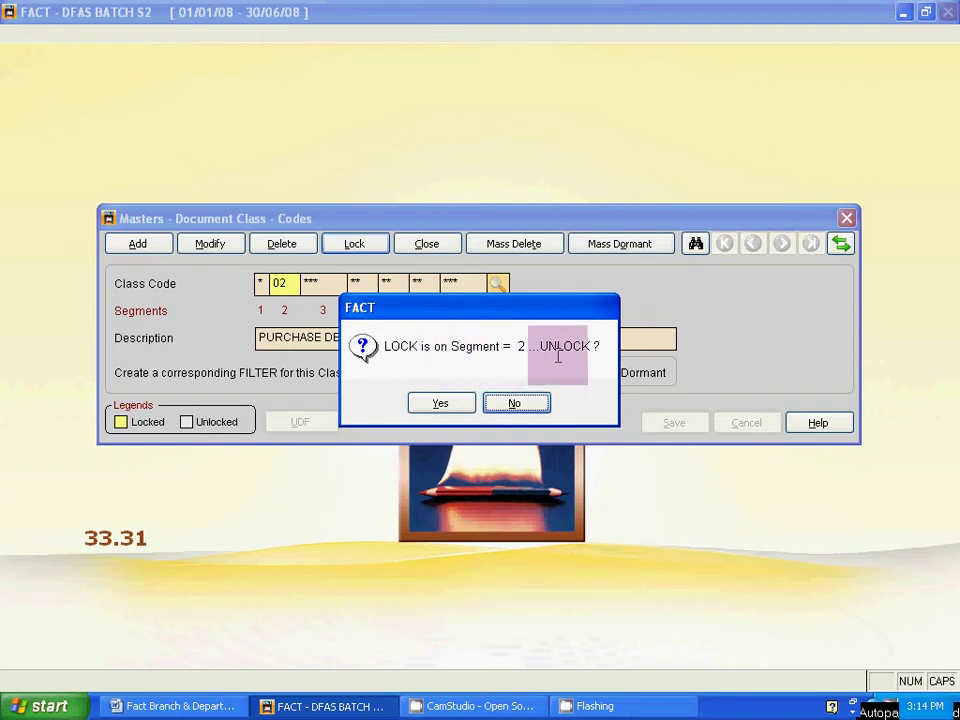
left_click(440, 405)
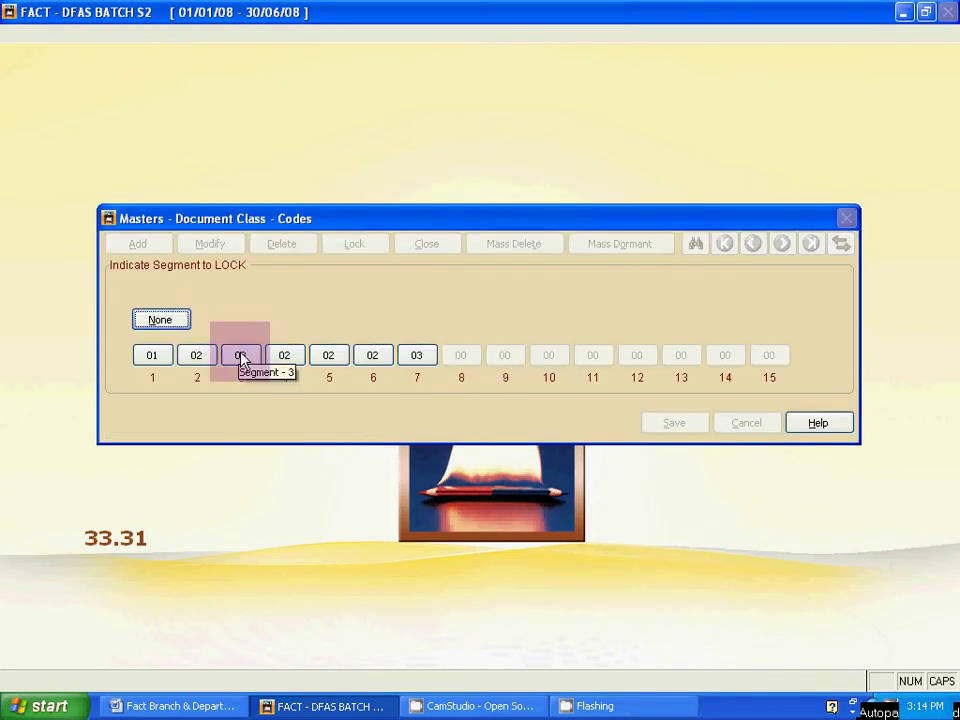
left_click(241, 358)
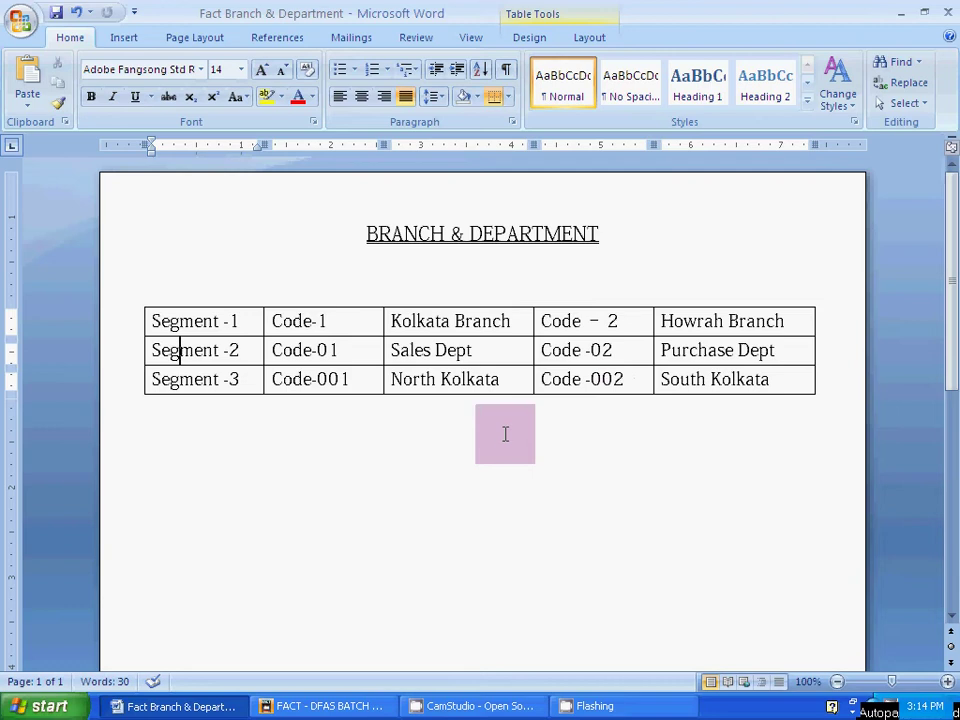
key("alt+Tab")
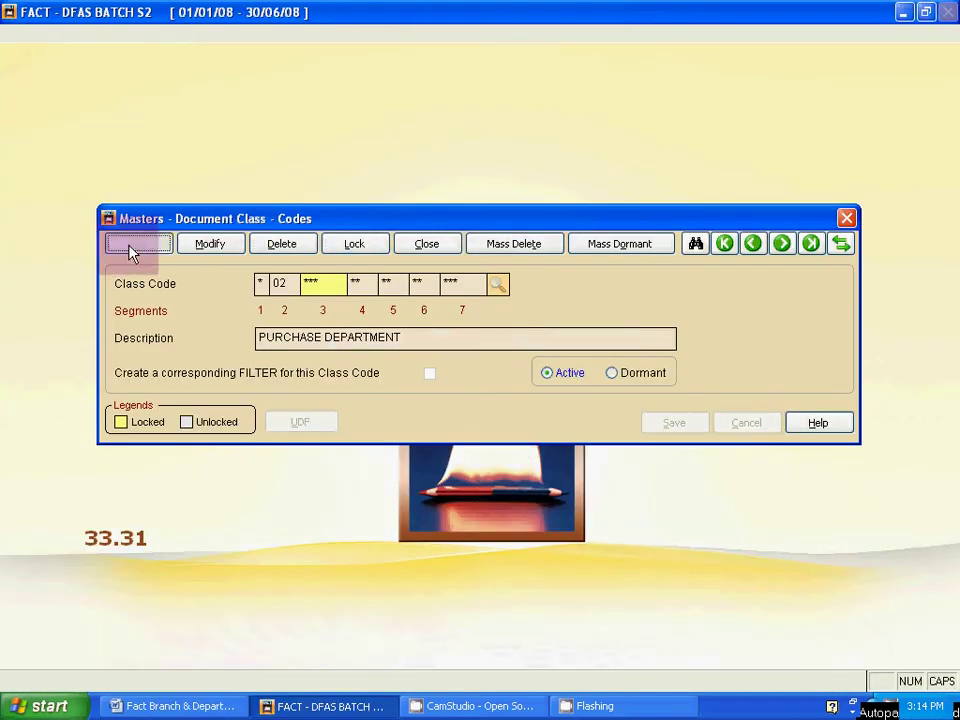
Step: Add segment-3 class code 001 described as NORTH KOLKATA and save it
left_click(135, 246)
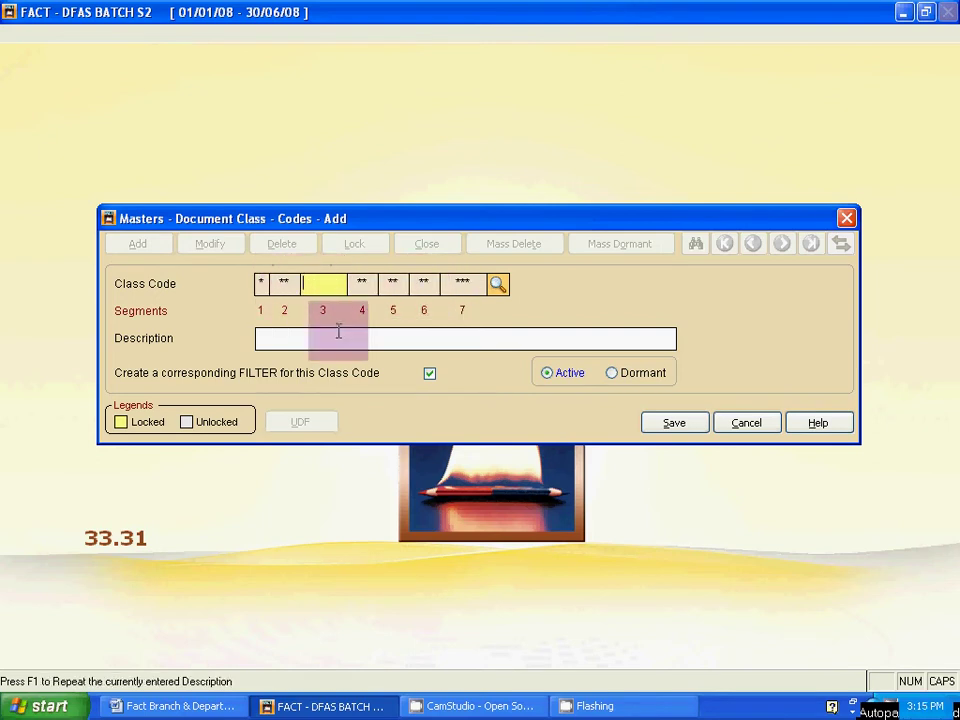
type("001")
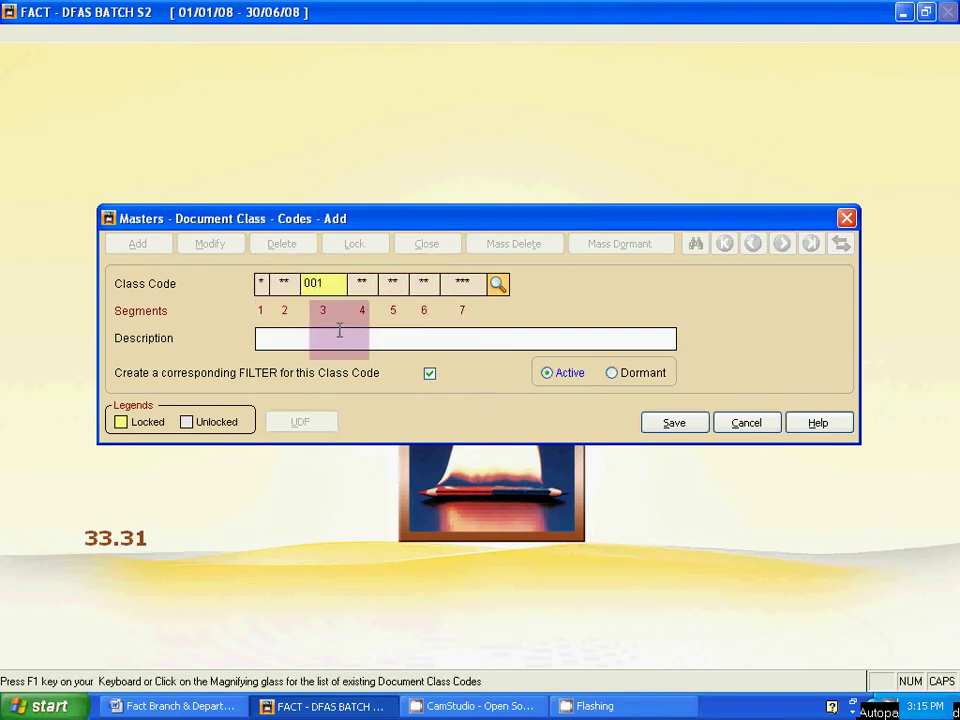
key("Return")
key("alt+Tab")
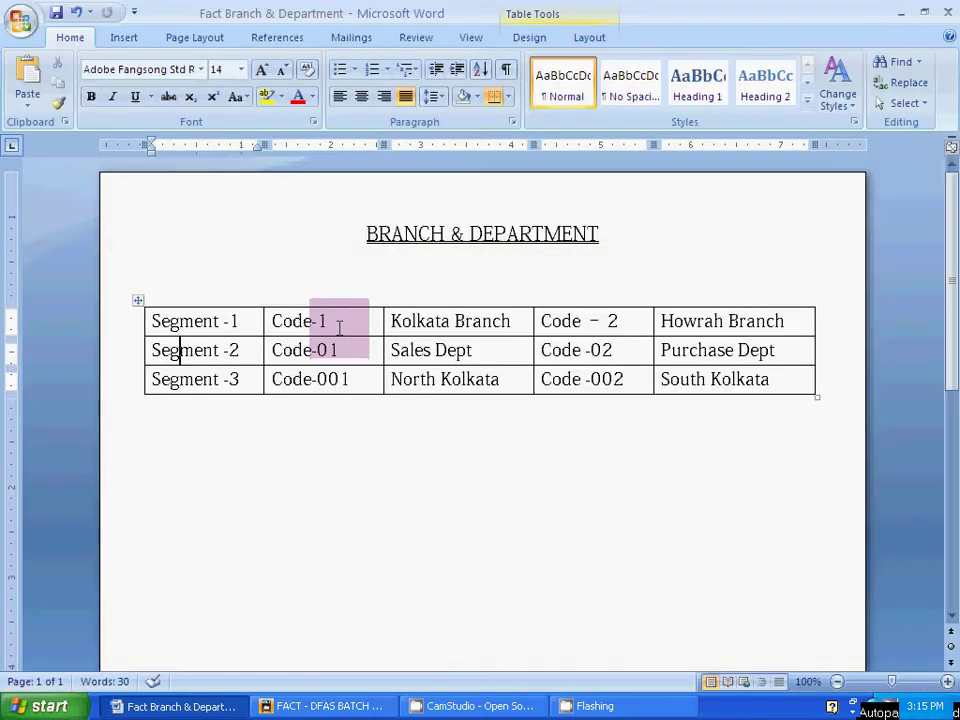
key("alt+Tab")
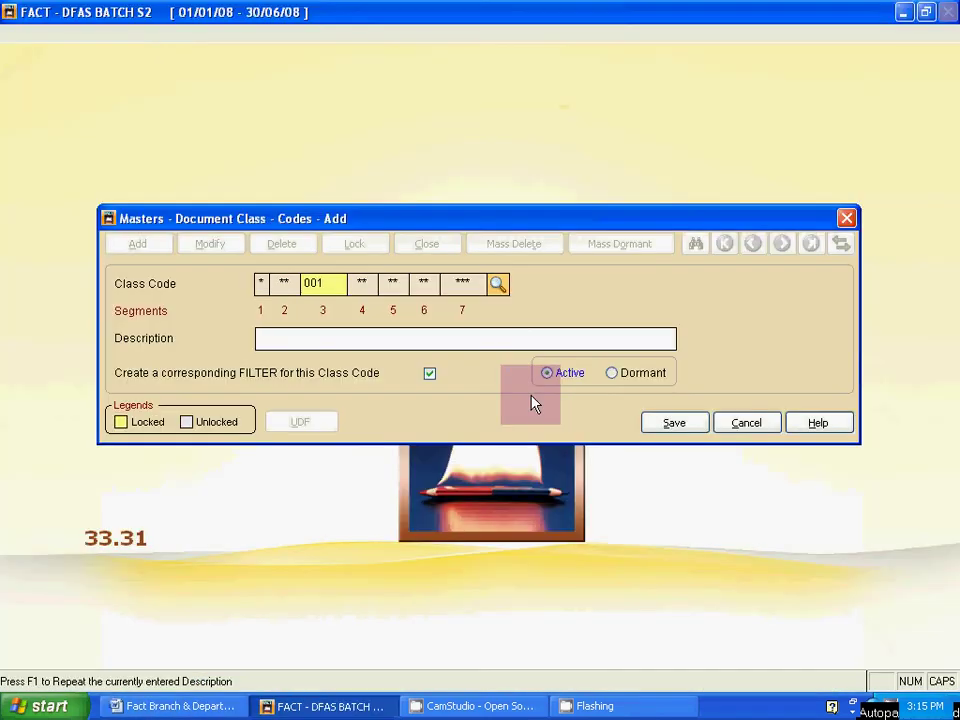
type("NORTH KO")
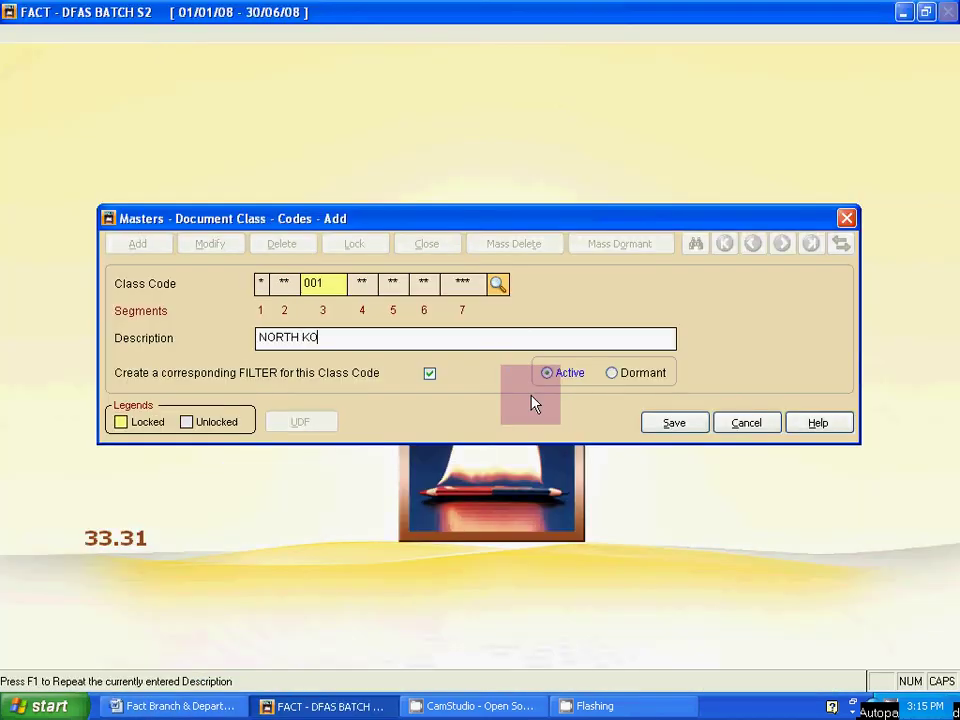
type("LKATA")
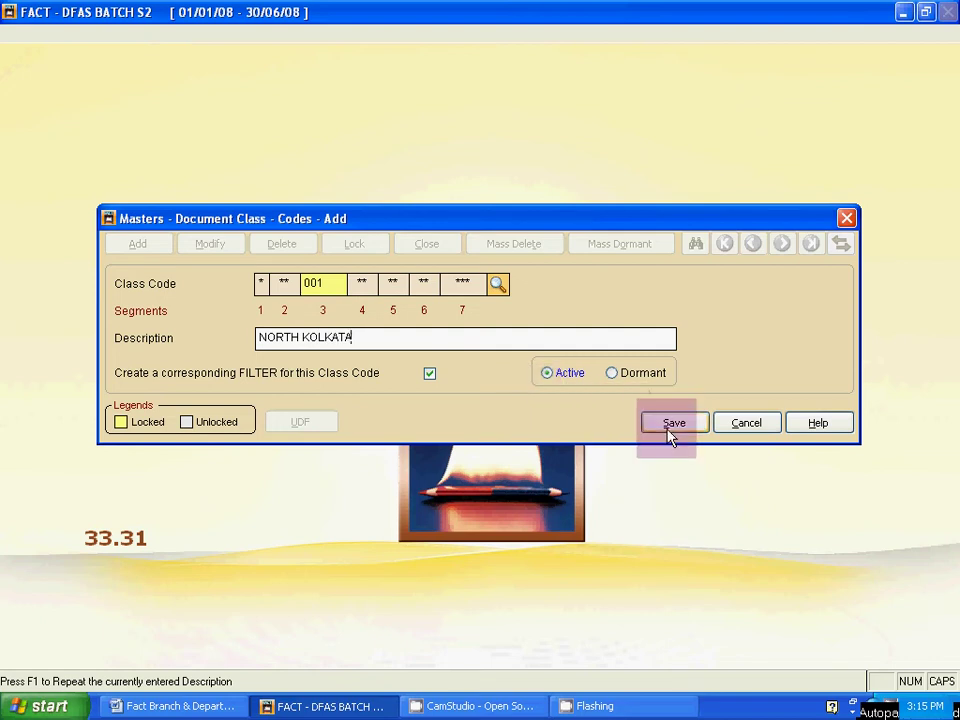
left_click(670, 428)
Step: Save class code 002 described as SOUTH KOLKATA and cancel the empty new entry
type("0")
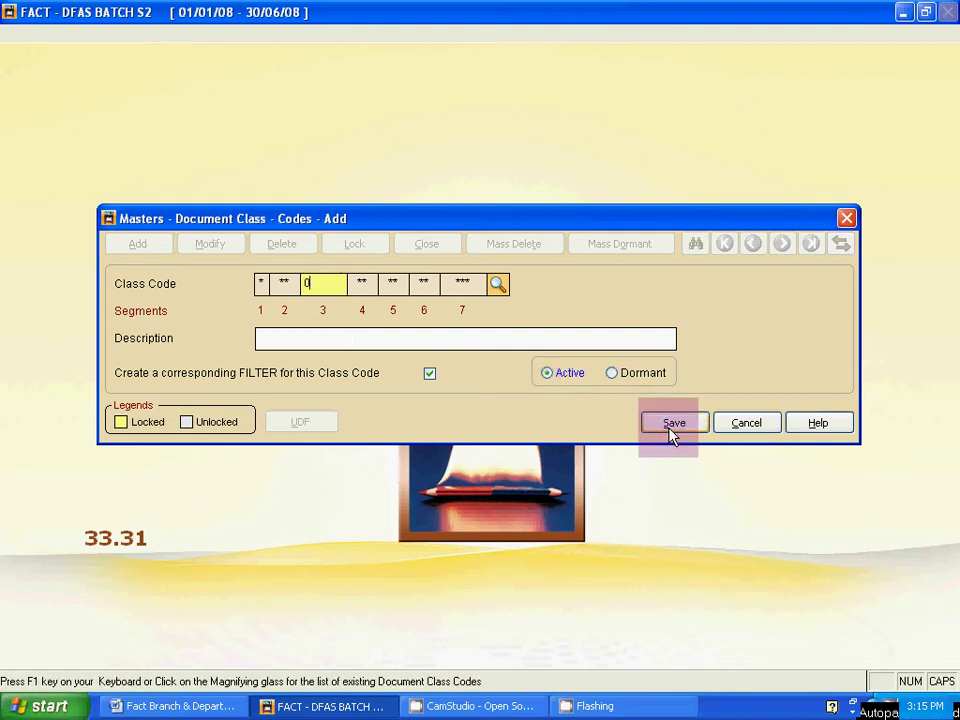
key("Tab")
type("SOUTH KOLKATA")
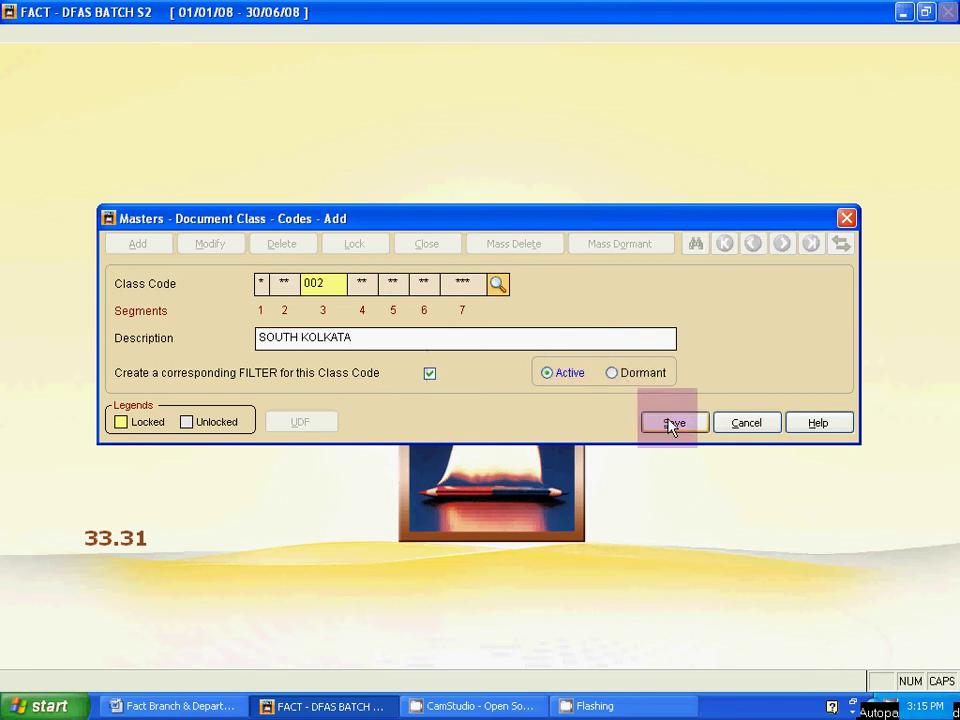
left_click(673, 424)
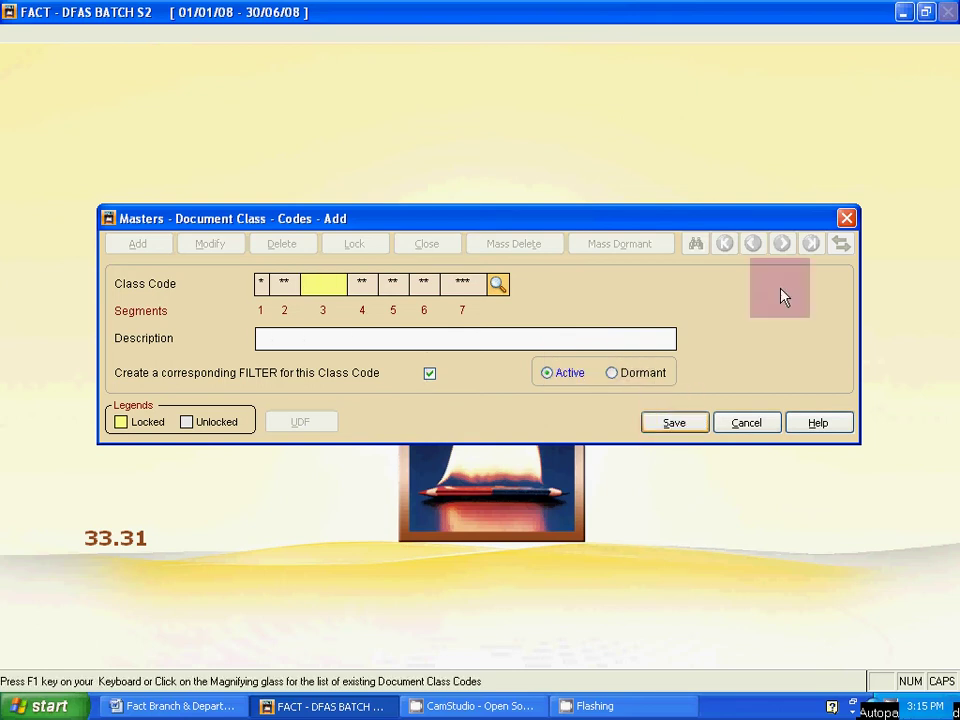
left_click(758, 430)
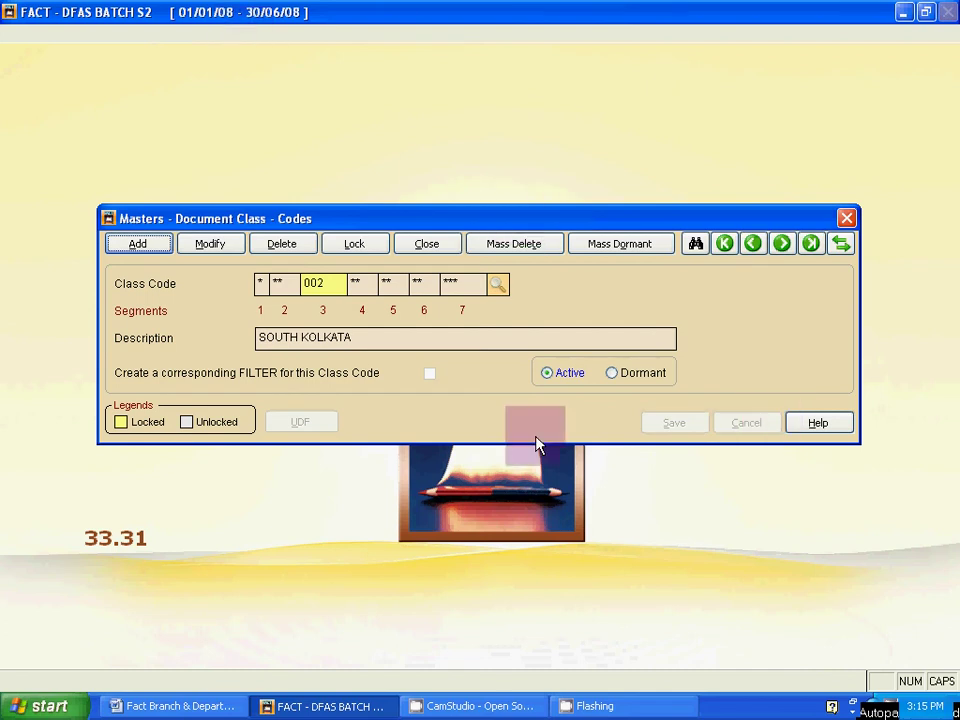
Step: Browse the saved document class list to review branch, department and area codes
left_click(695, 246)
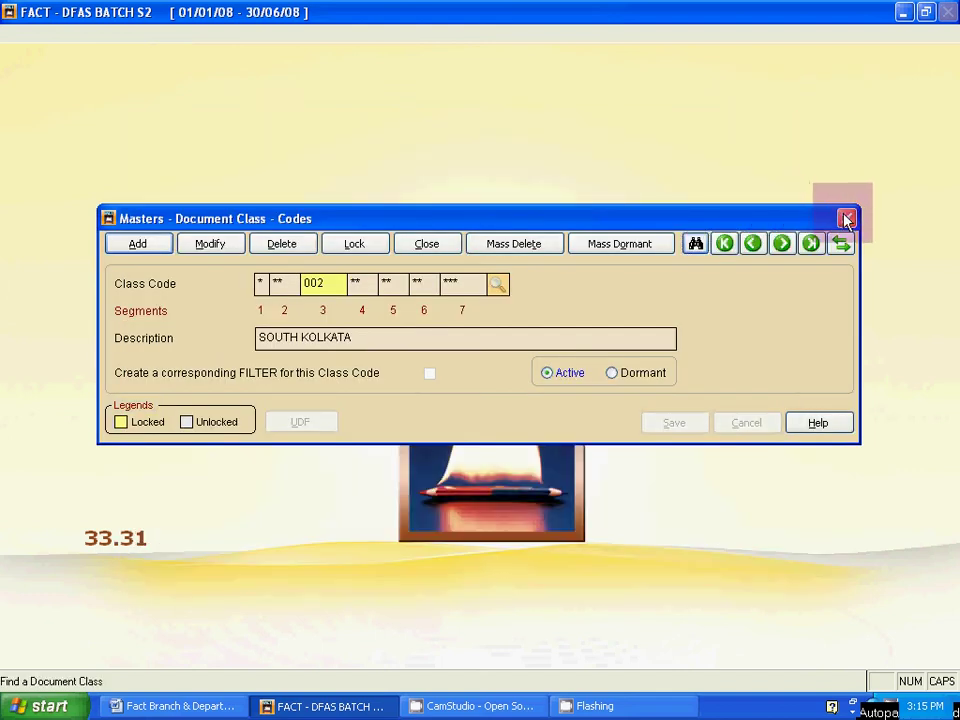
left_click(846, 218)
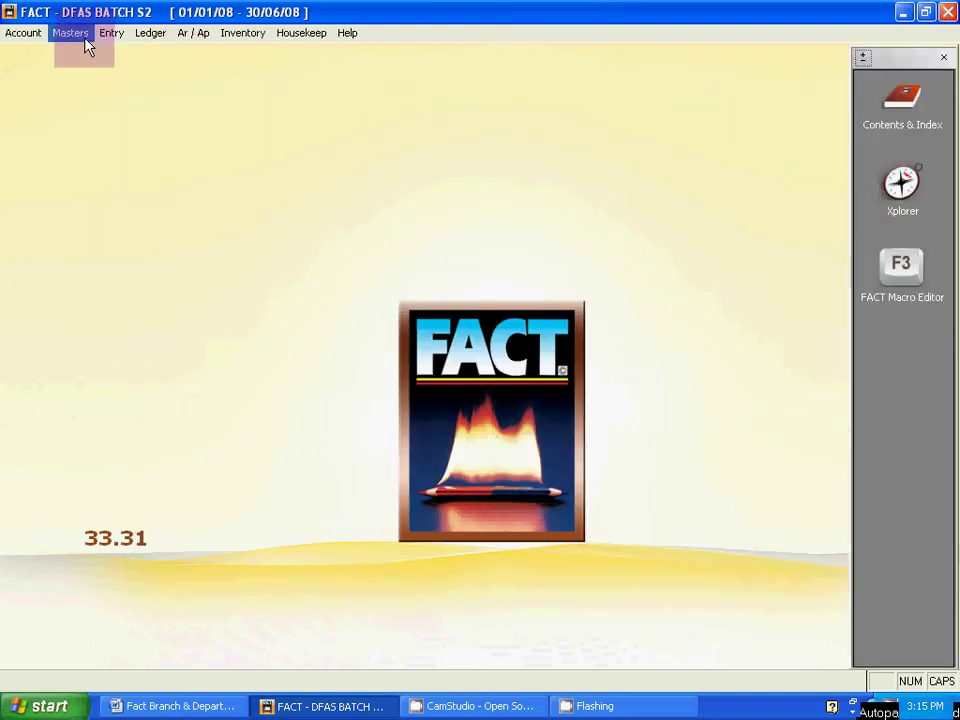
left_click(78, 34)
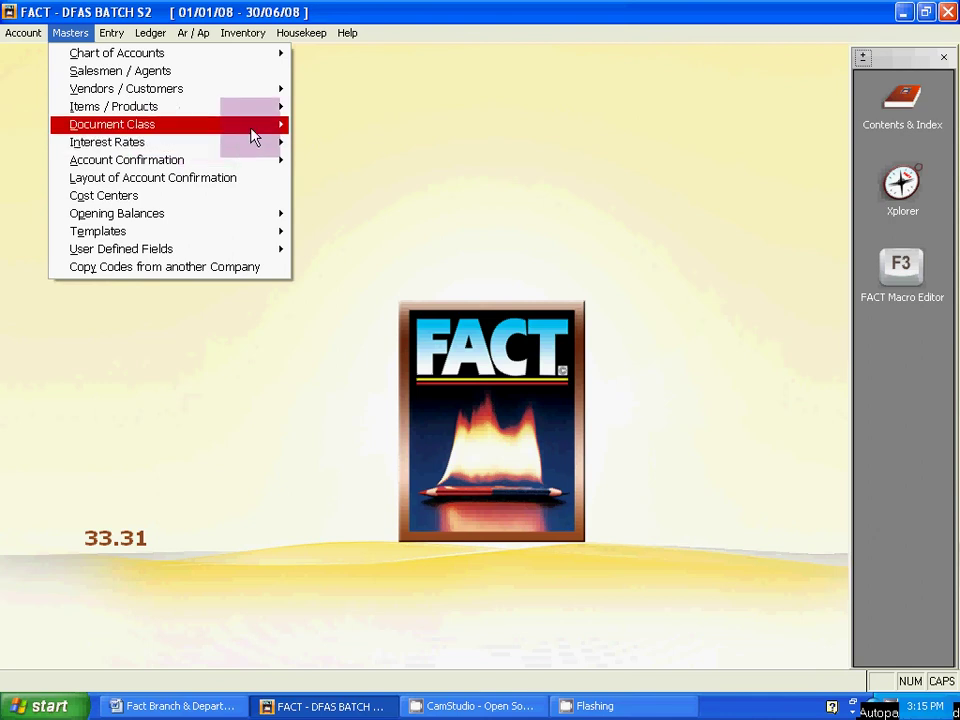
mouse_move(170, 124)
left_click(318, 128)
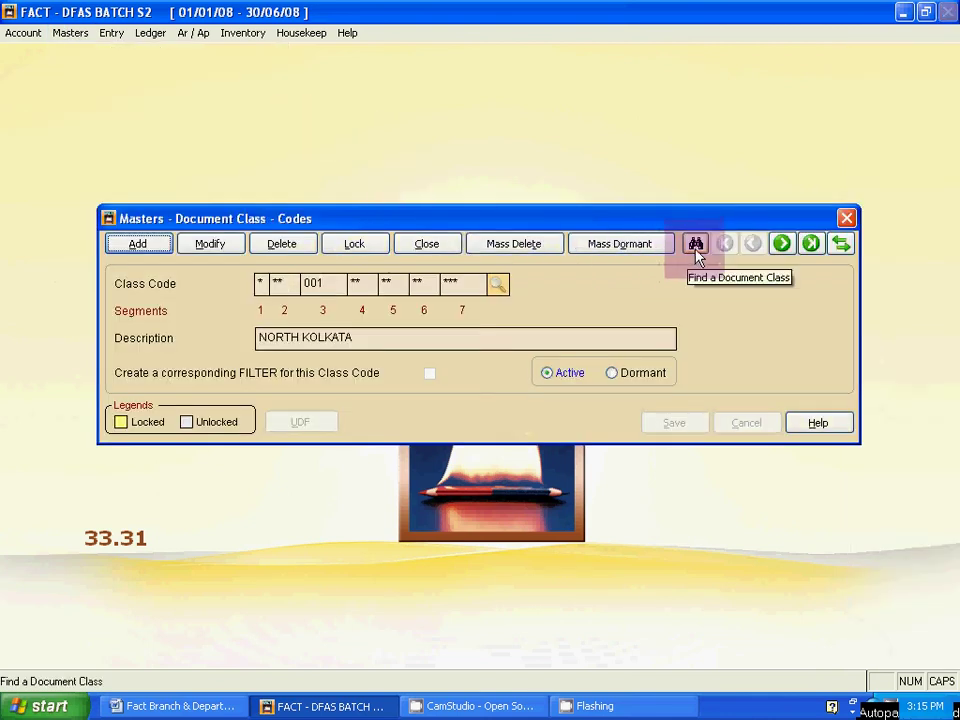
left_click(695, 250)
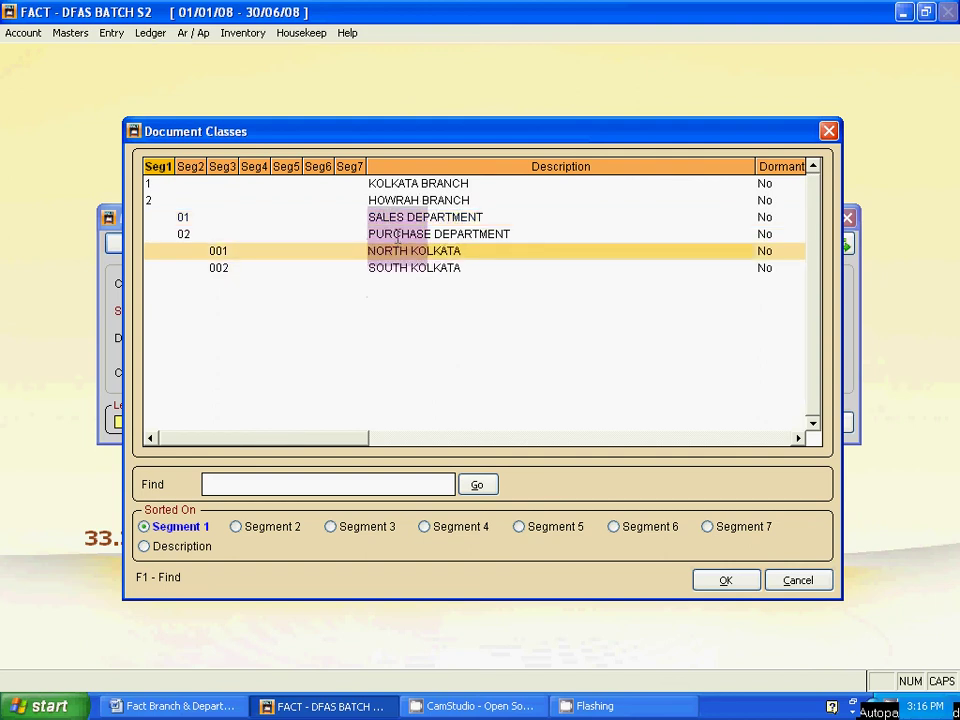
left_click(398, 217)
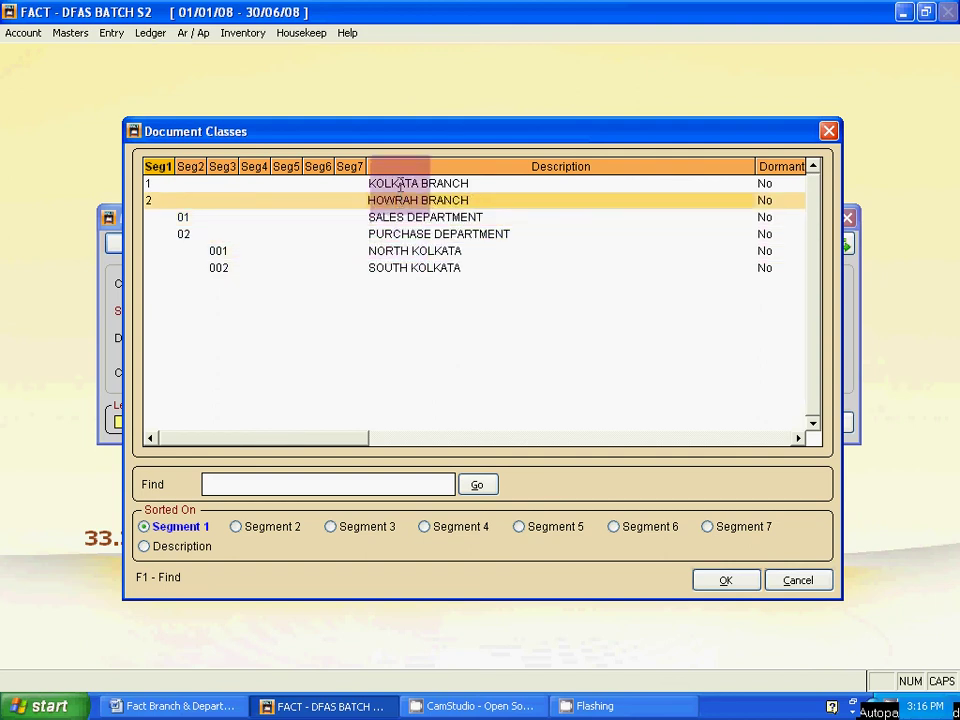
left_click(398, 184)
left_click(405, 217)
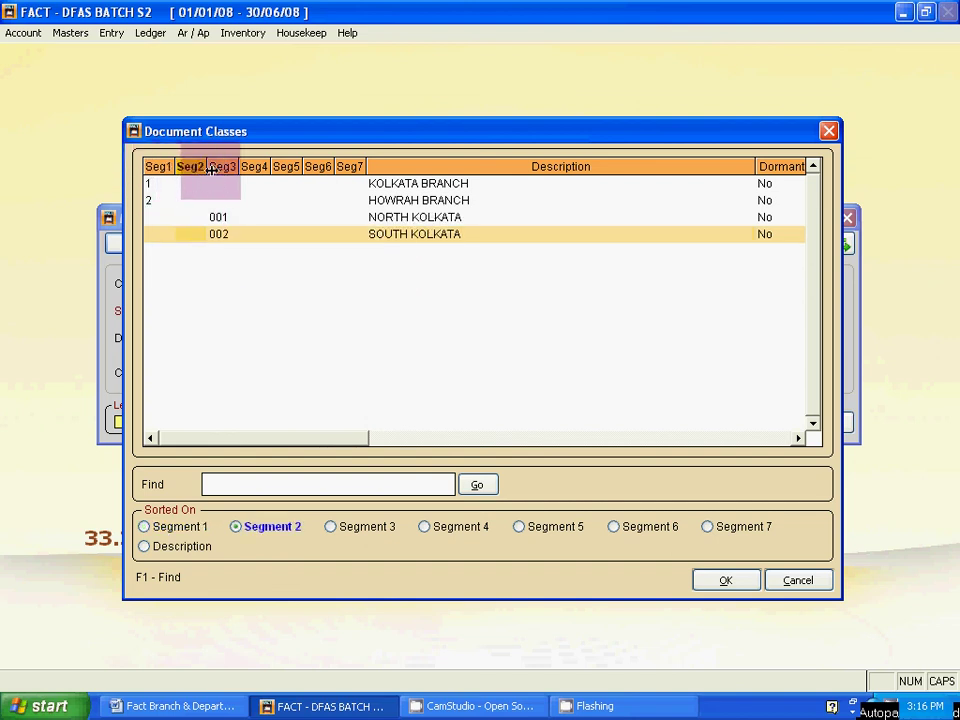
Step: Sort the document class list by segment 2 and segment 4, then close it
left_click(226, 170)
left_click(251, 170)
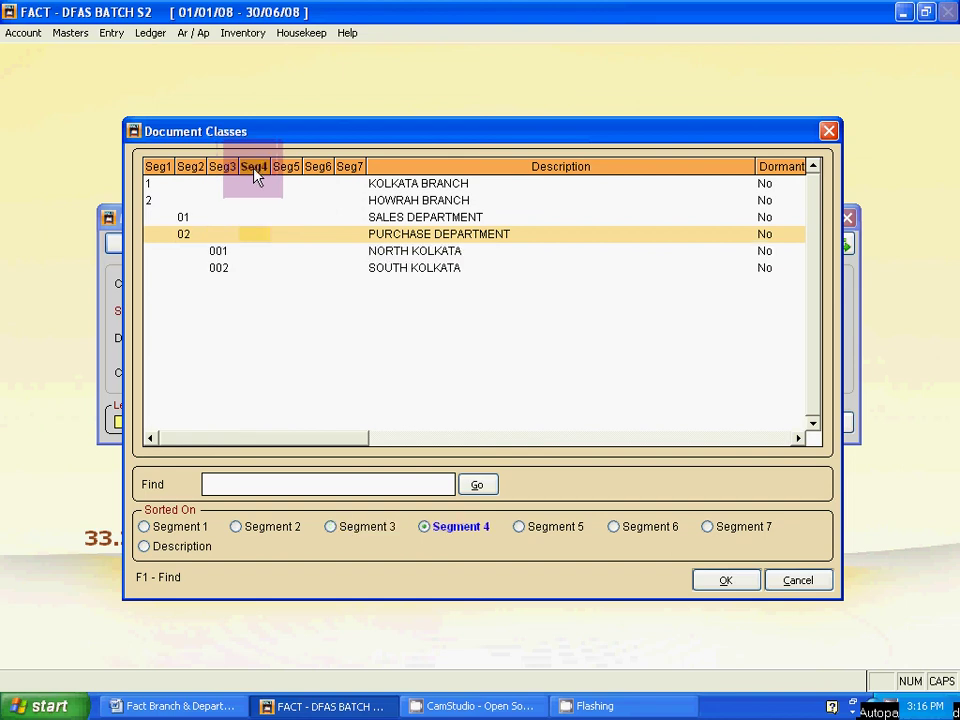
left_click(158, 168)
left_click(189, 170)
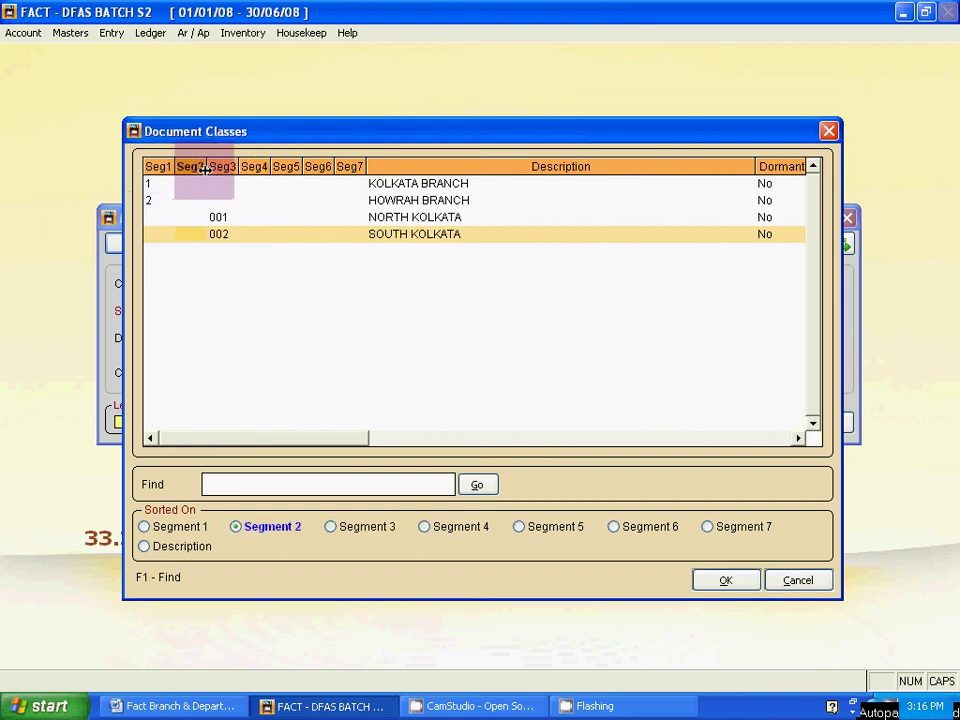
left_click(224, 170)
left_click(262, 172)
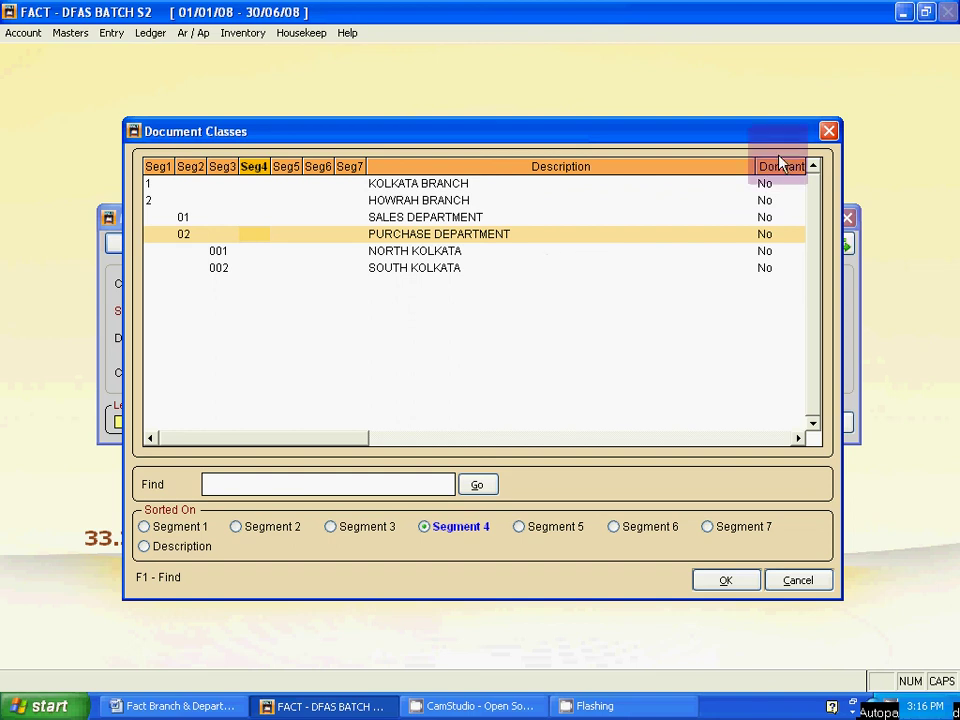
left_click(828, 131)
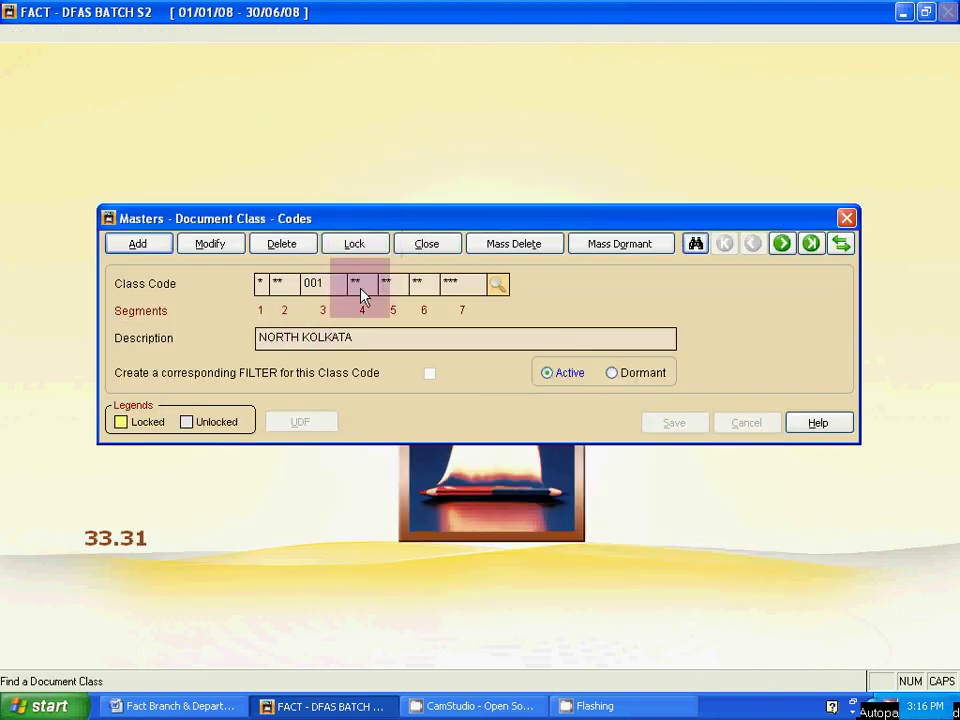
left_click(695, 246)
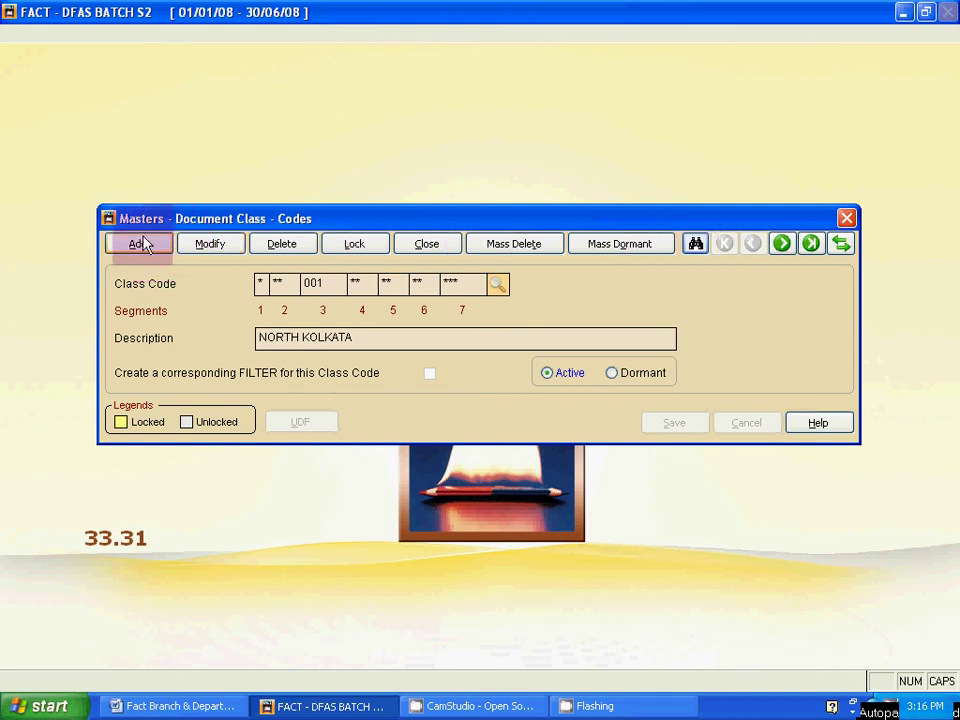
left_click(356, 256)
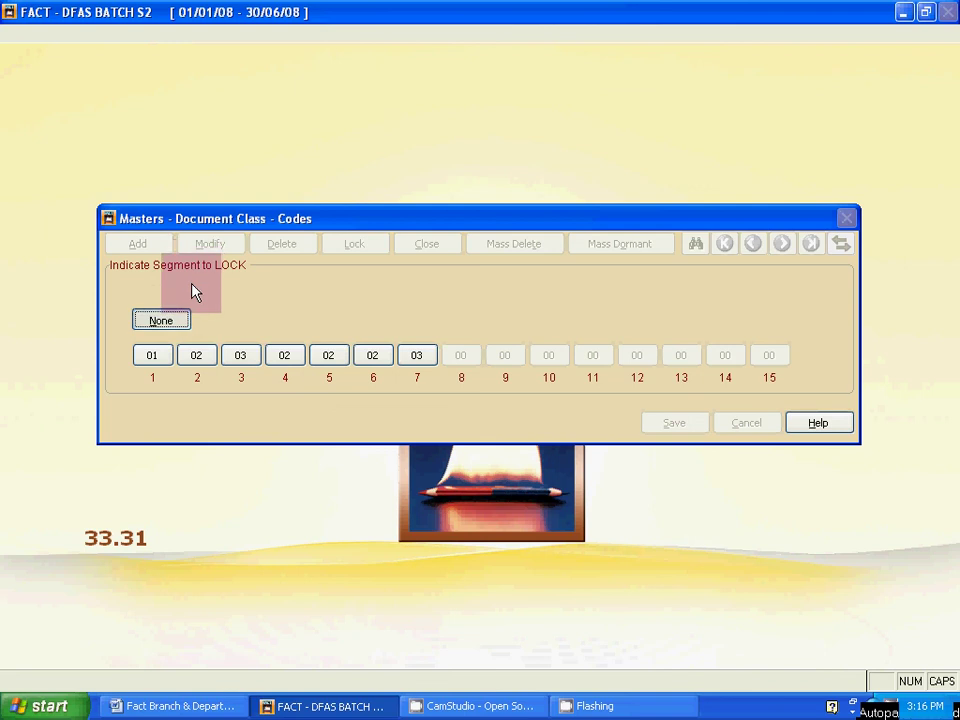
key("Return")
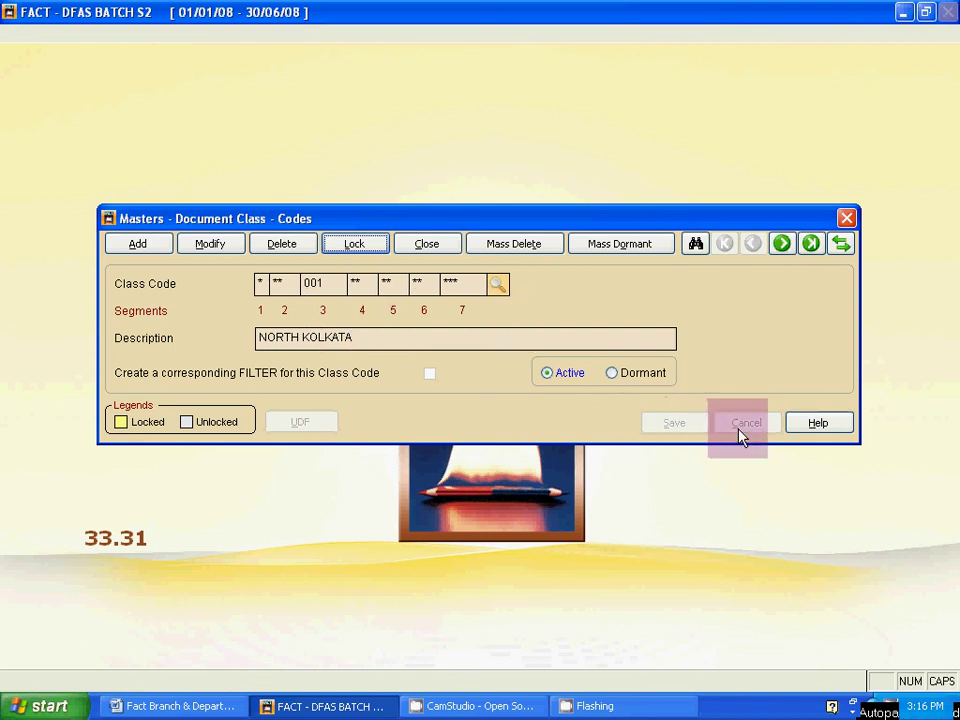
left_click(354, 244)
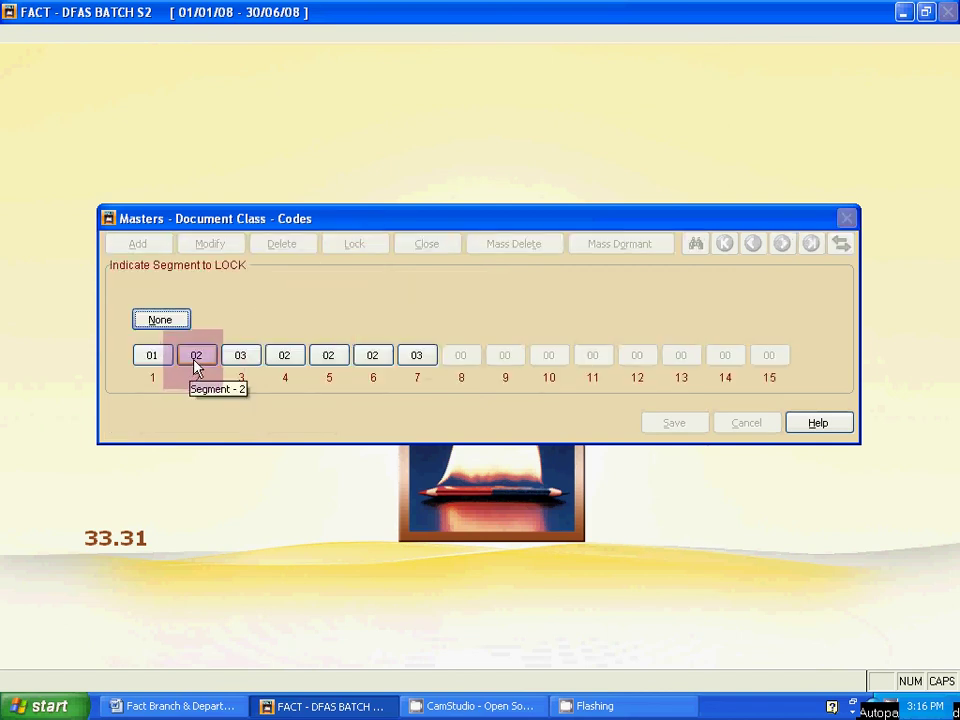
left_click(161, 318)
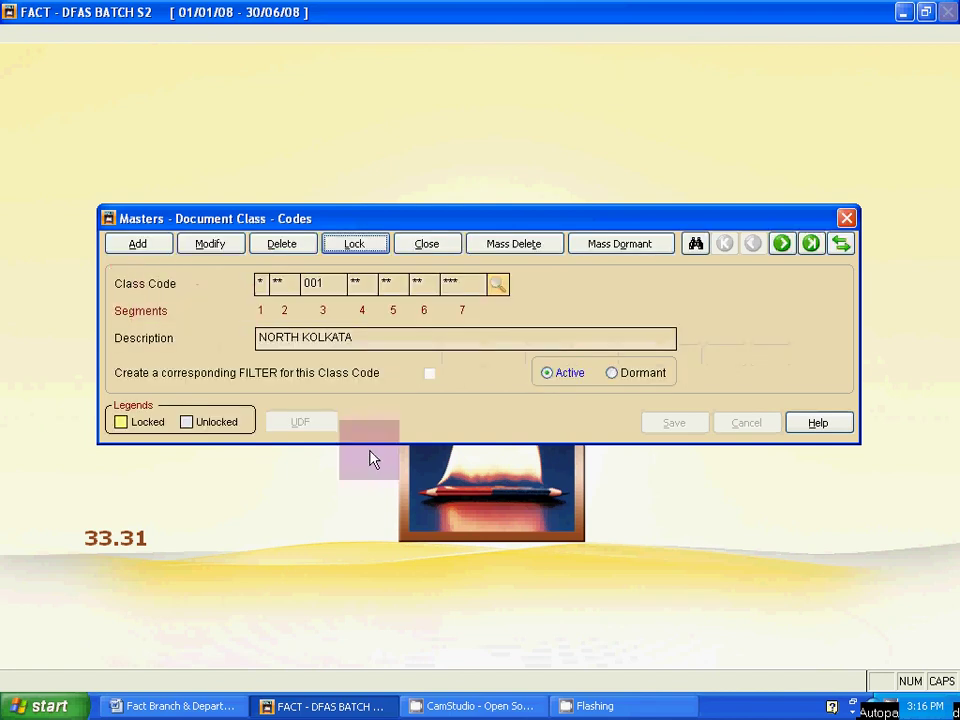